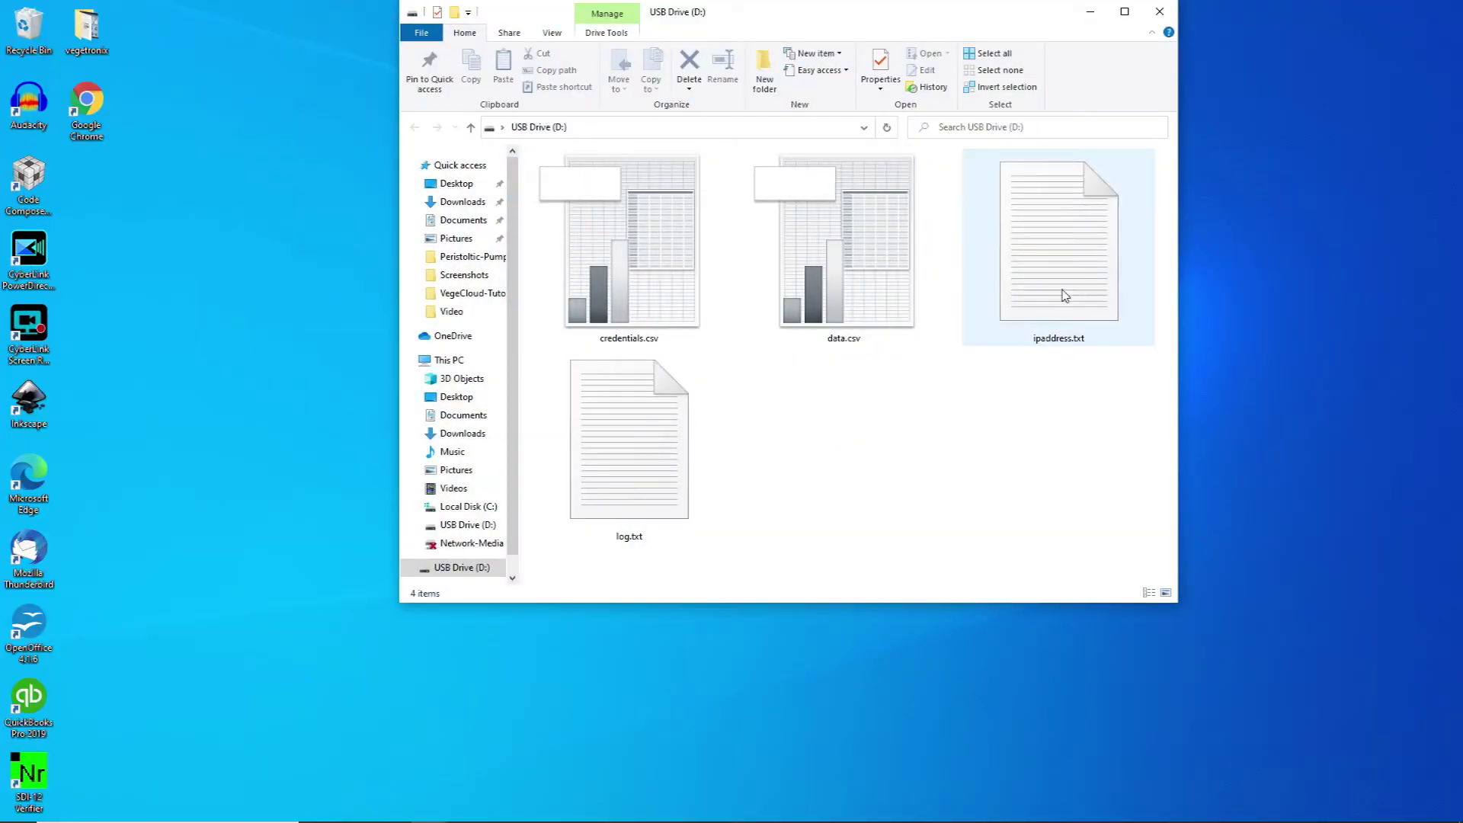
Open ipaddress.txt in Notepad to read the hub IP 192.168.0.62, then launch Chrome
click(1065, 295)
double_click(1065, 296)
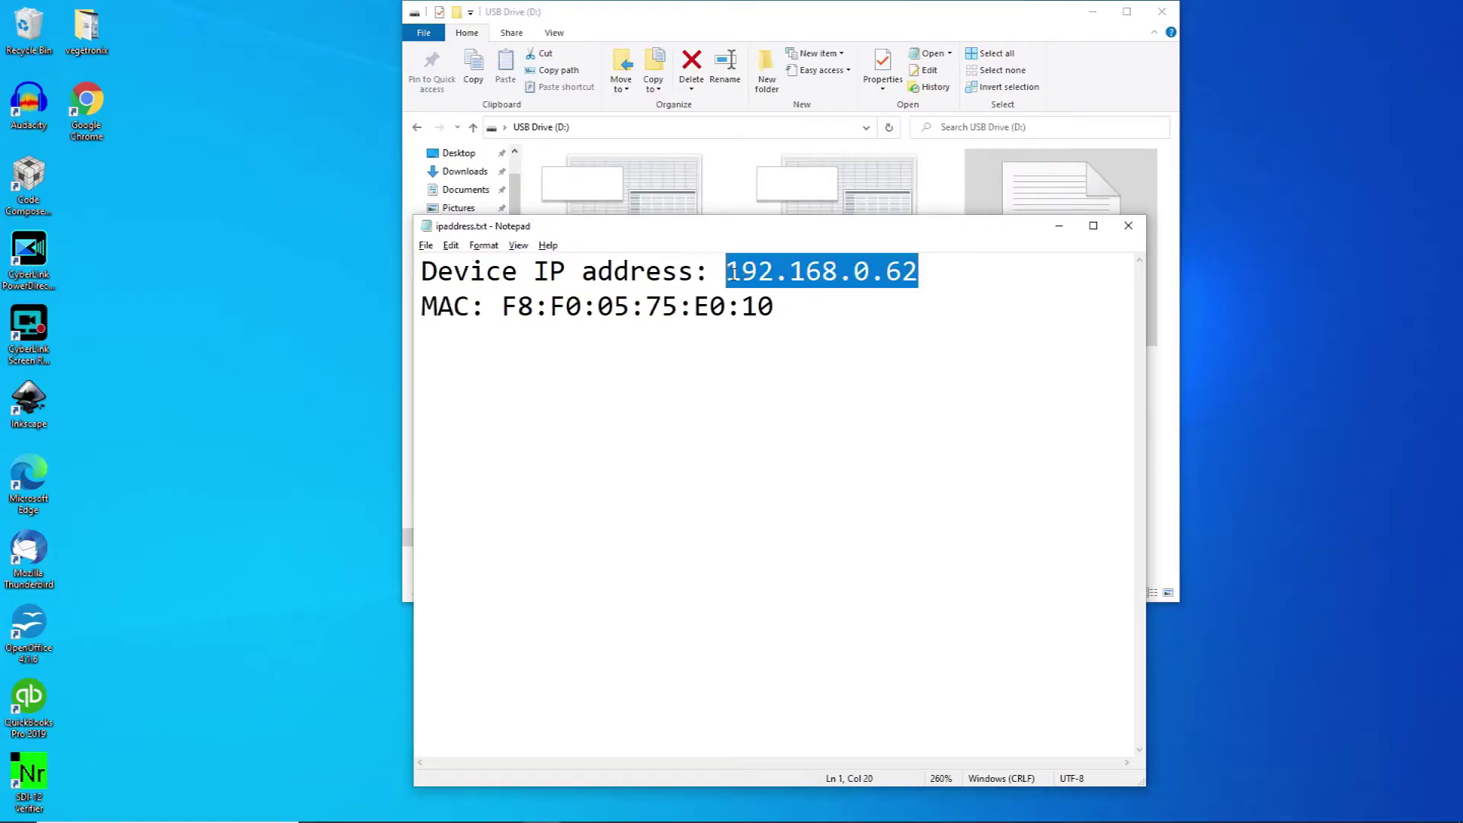
double_click(86, 103)
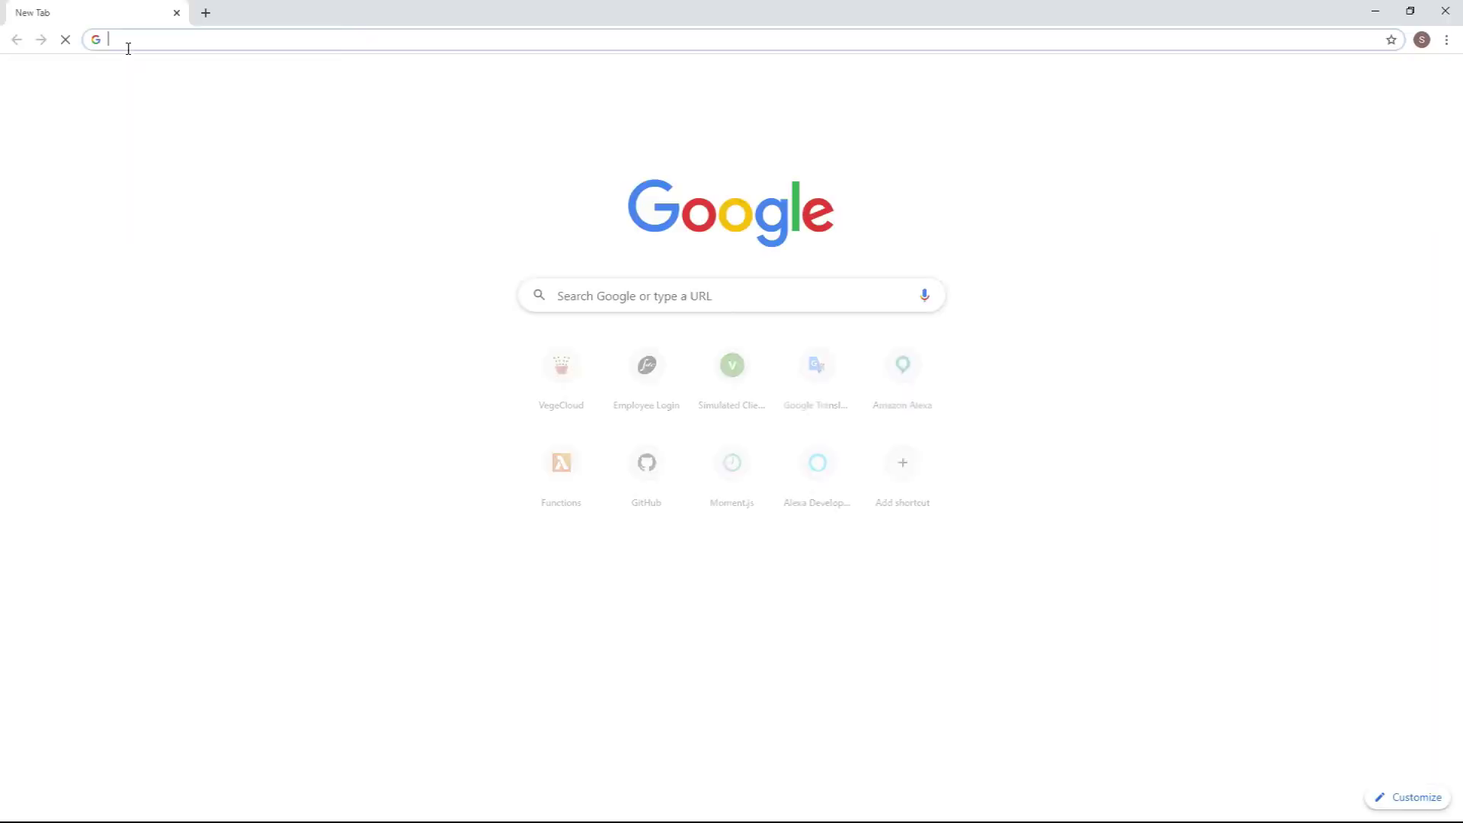
Load the VegeHub page at 192.168.0.62 and put the relay under Manual Control
text(192.168.0.62)
key(Return)
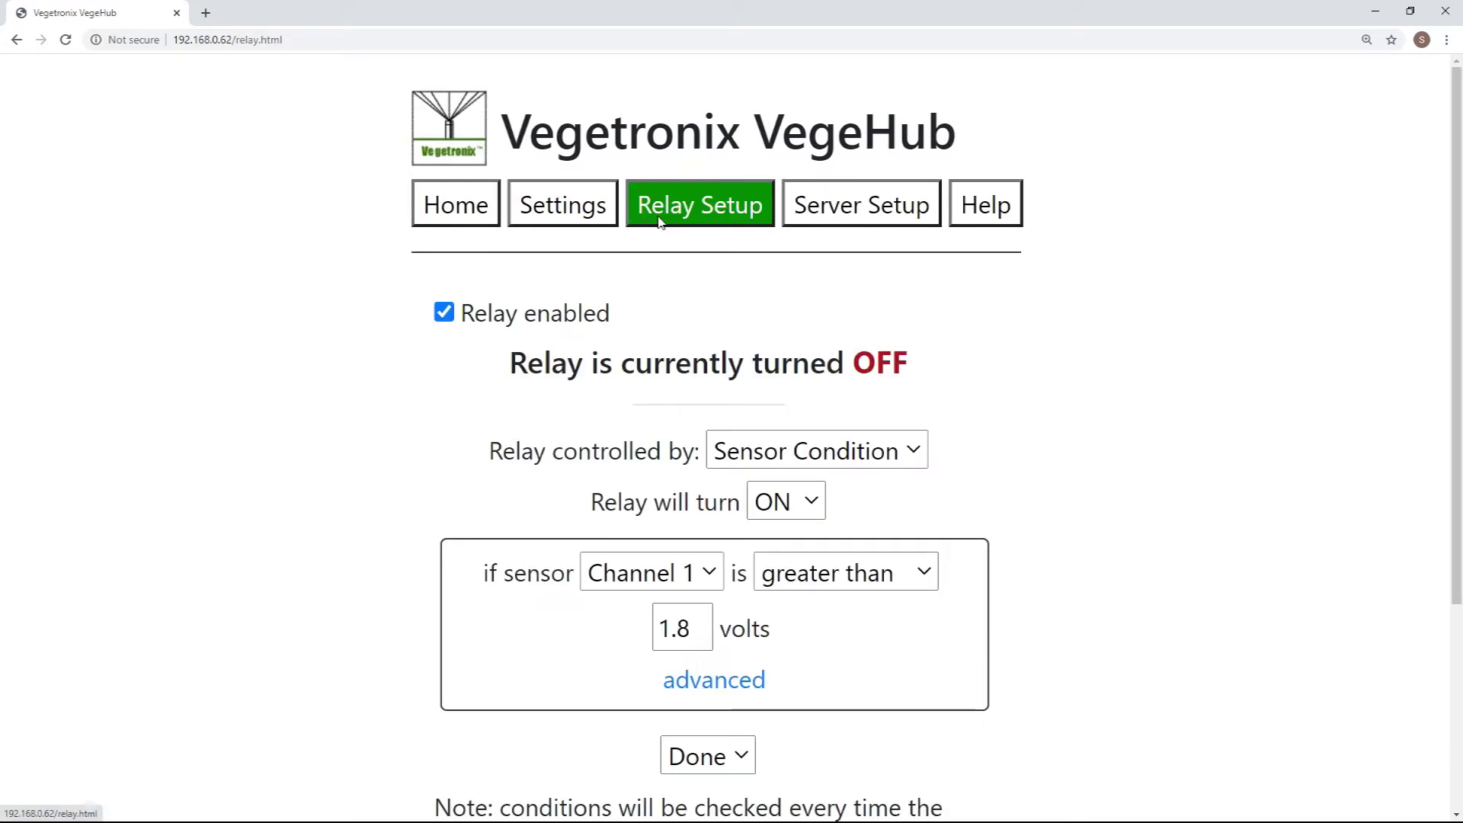
click(770, 455)
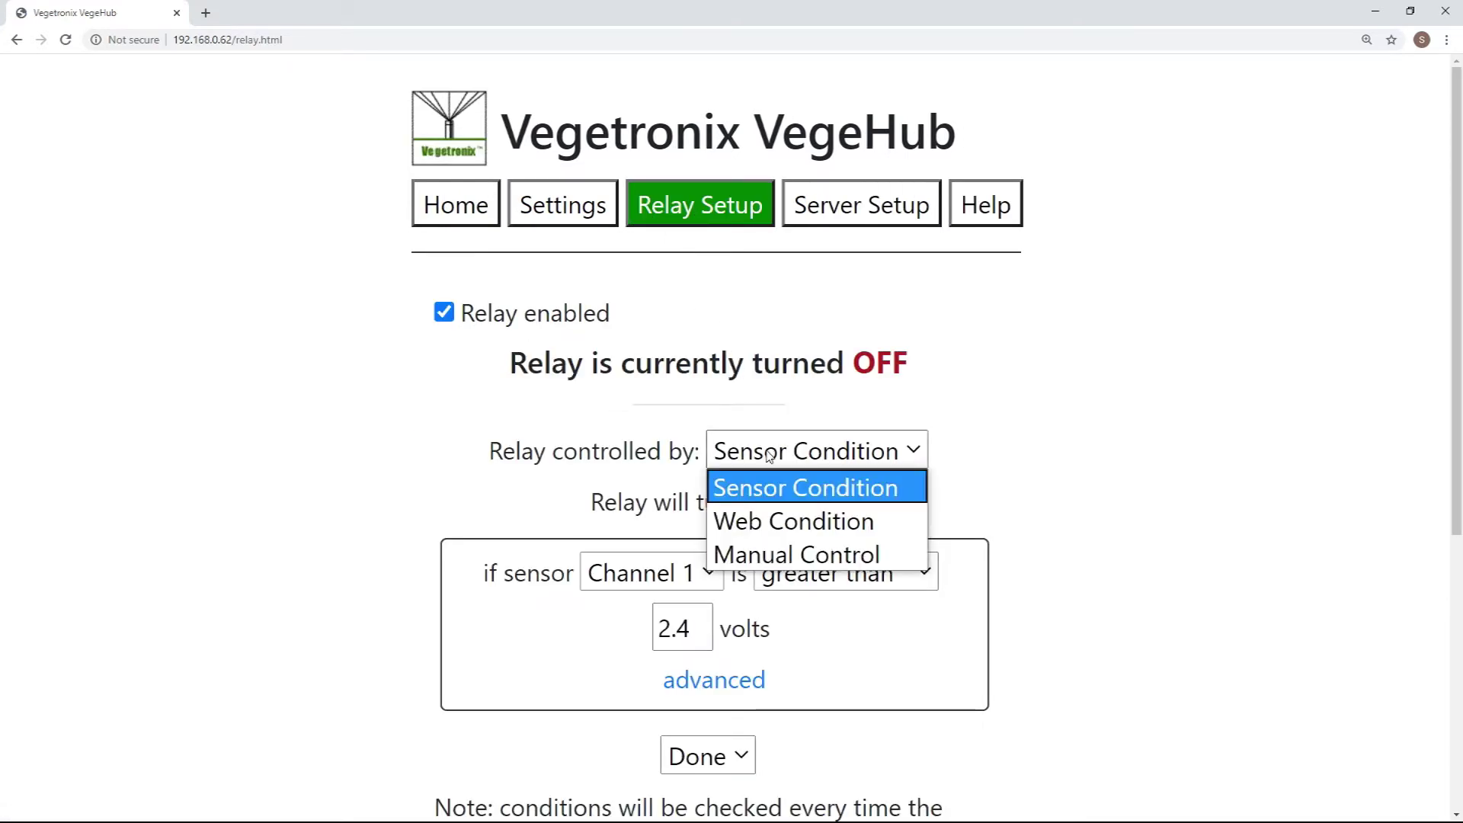
click(771, 563)
Switch the relay ON and apply, then switch it OFF and apply
click(387, 501)
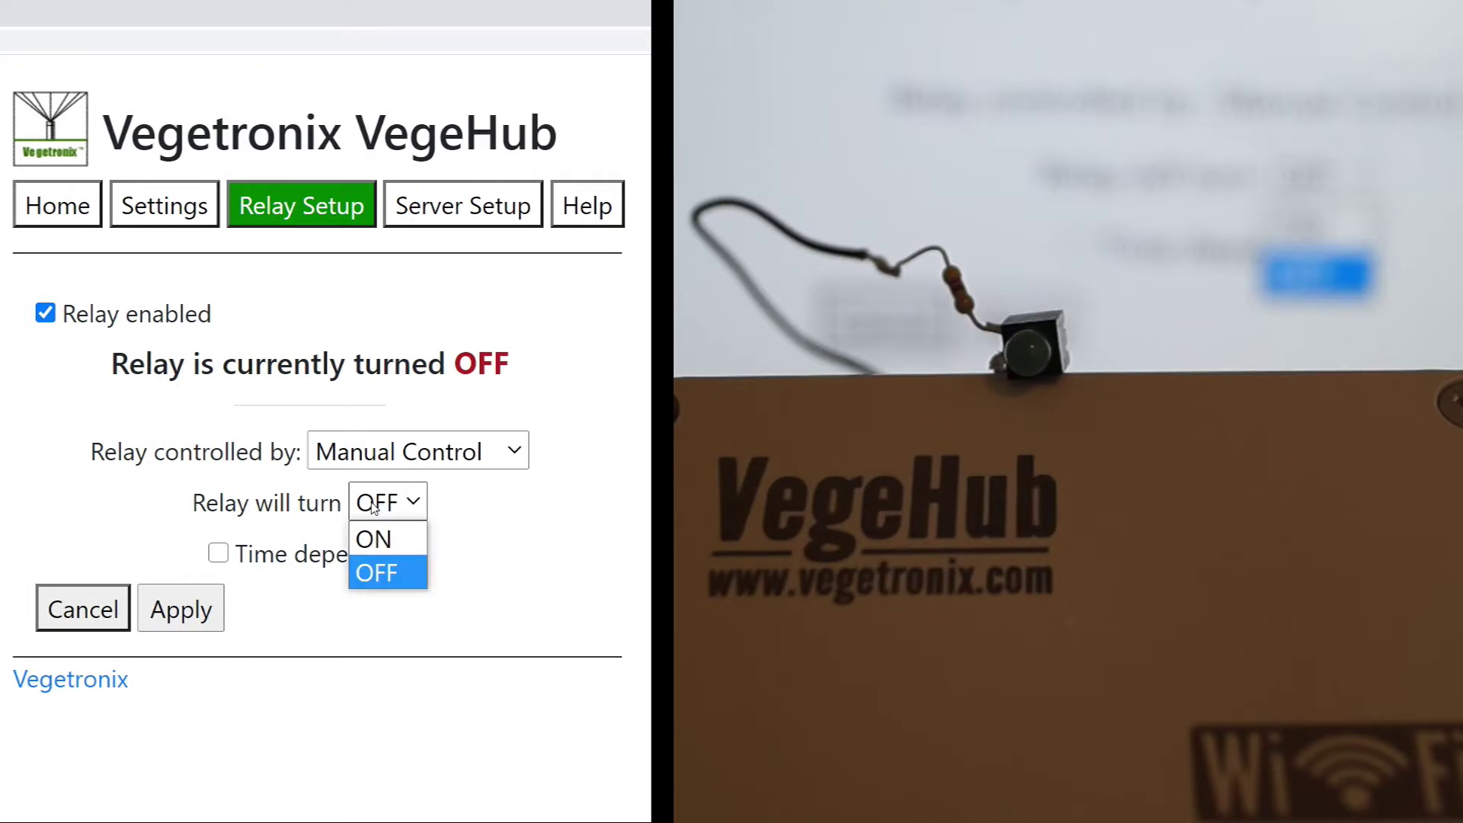
click(373, 539)
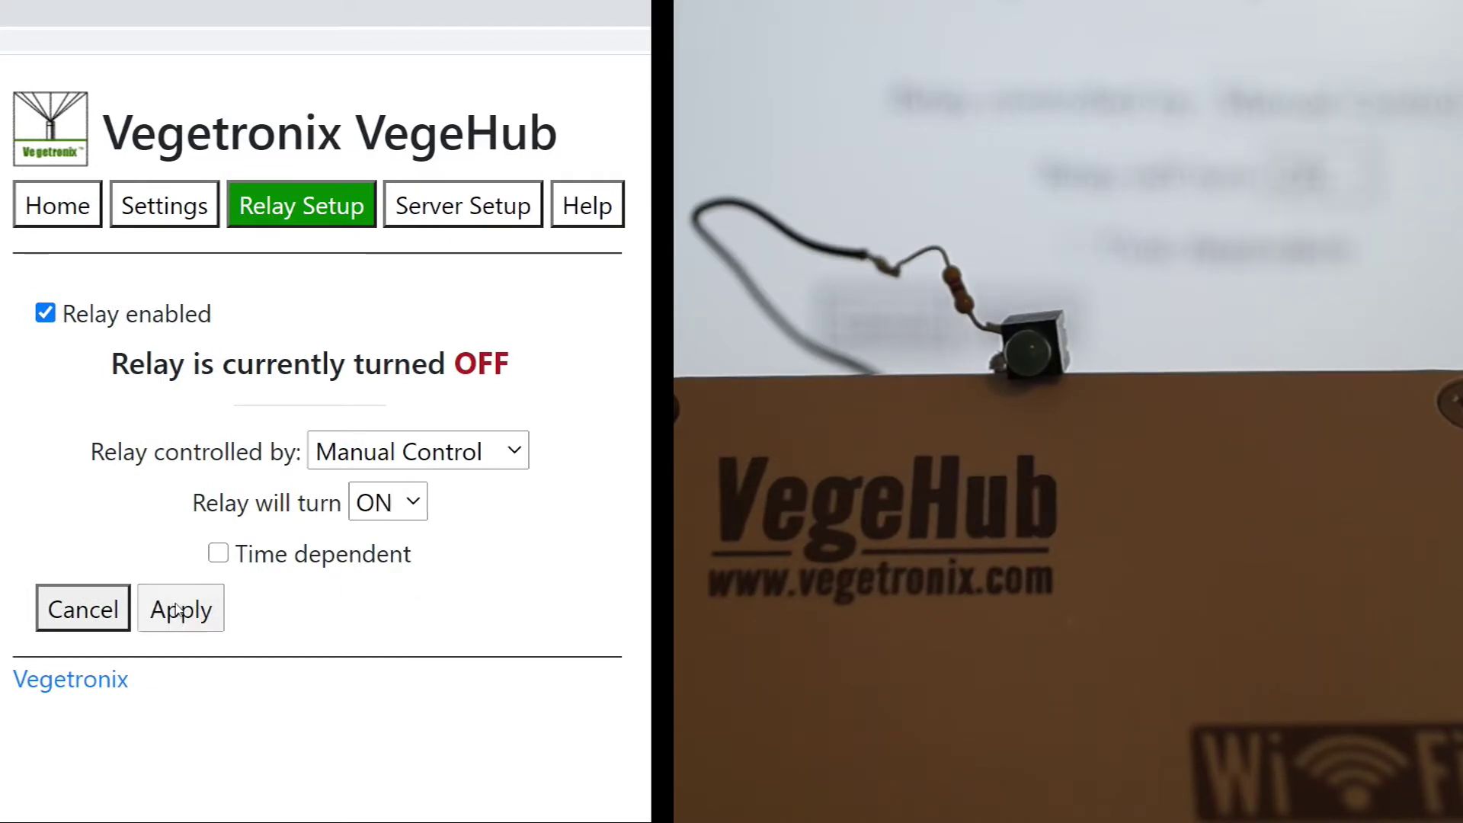
click(177, 609)
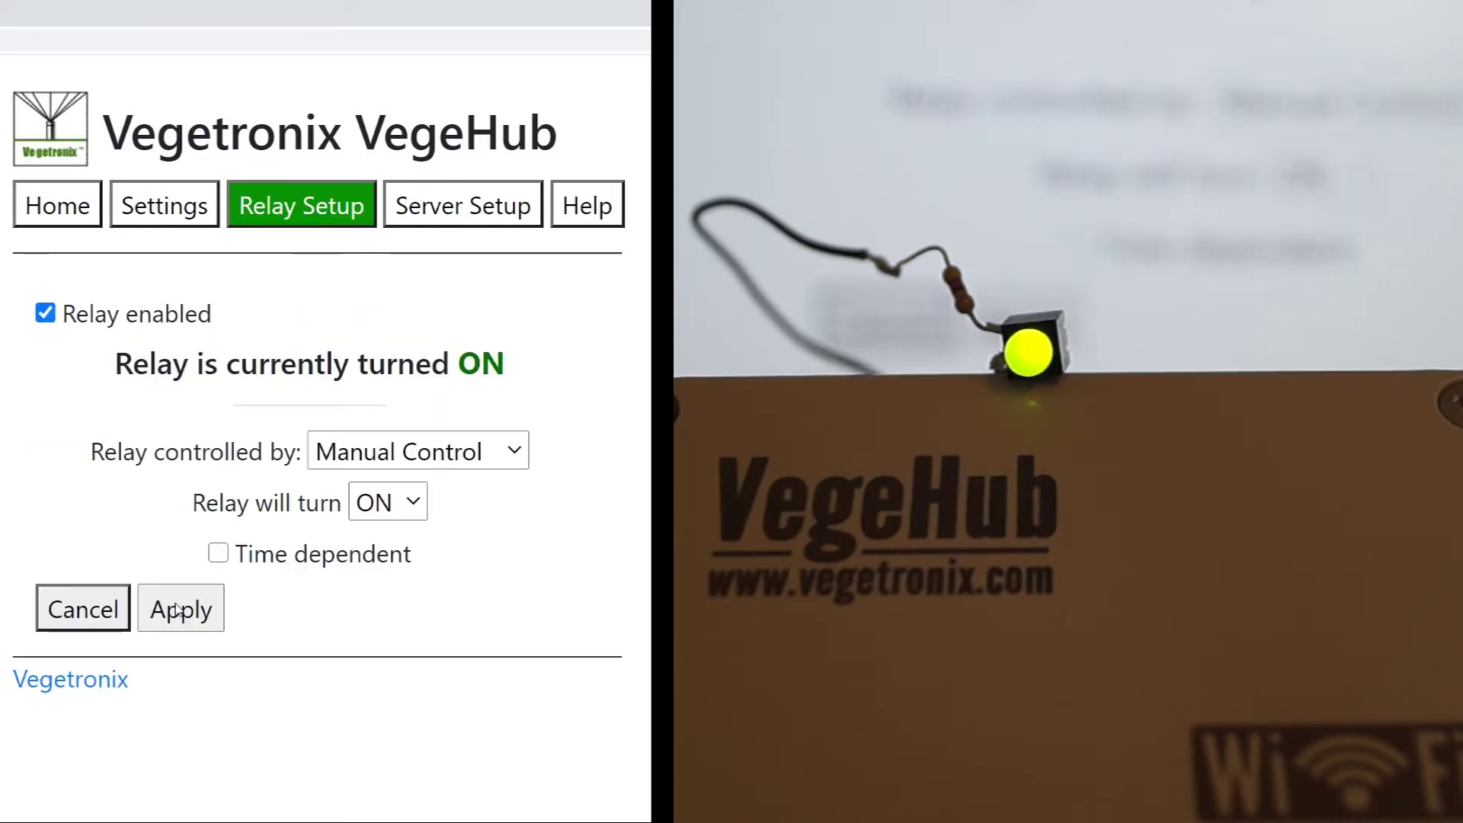
click(376, 573)
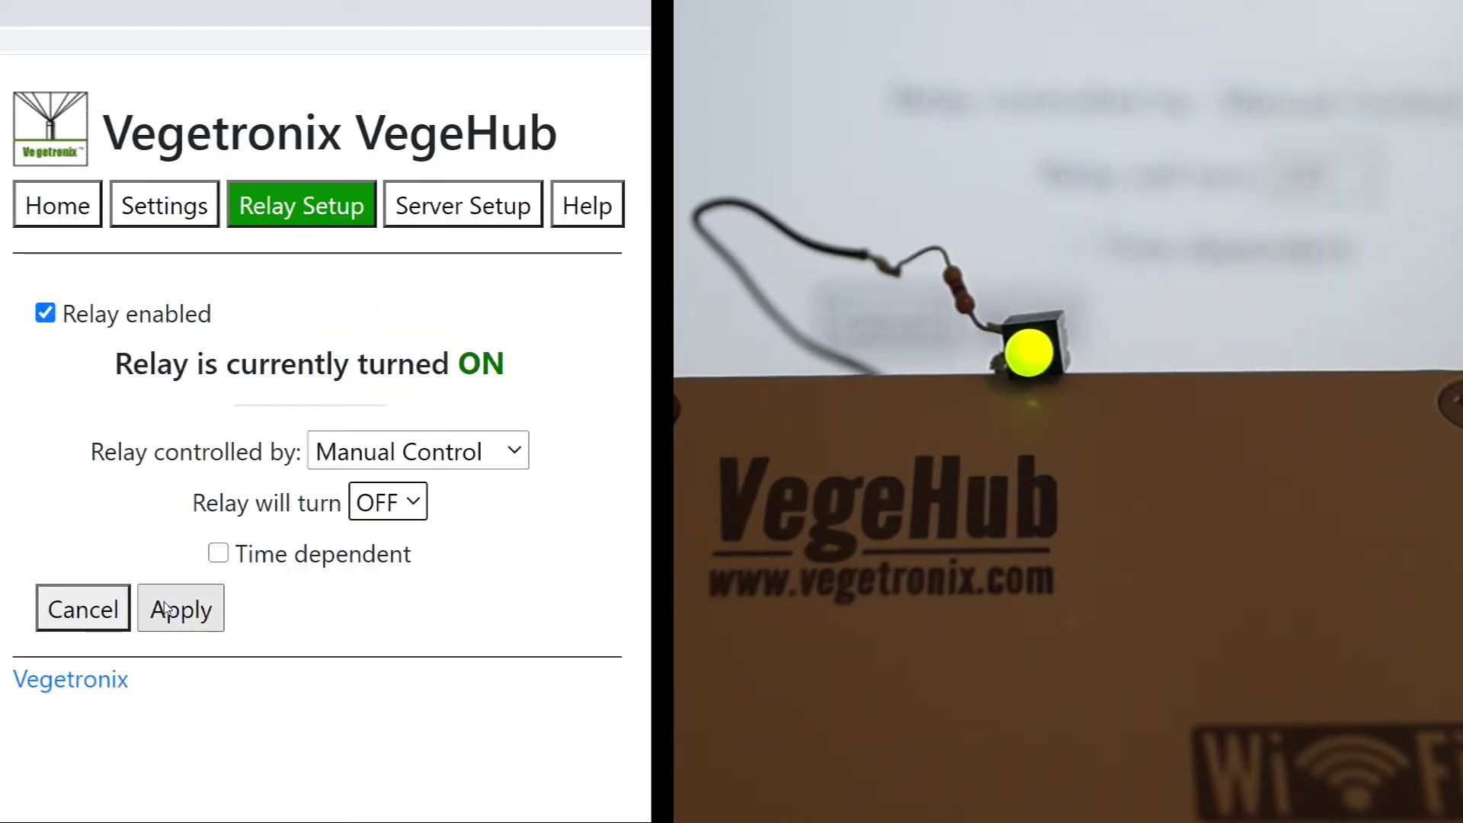
click(177, 609)
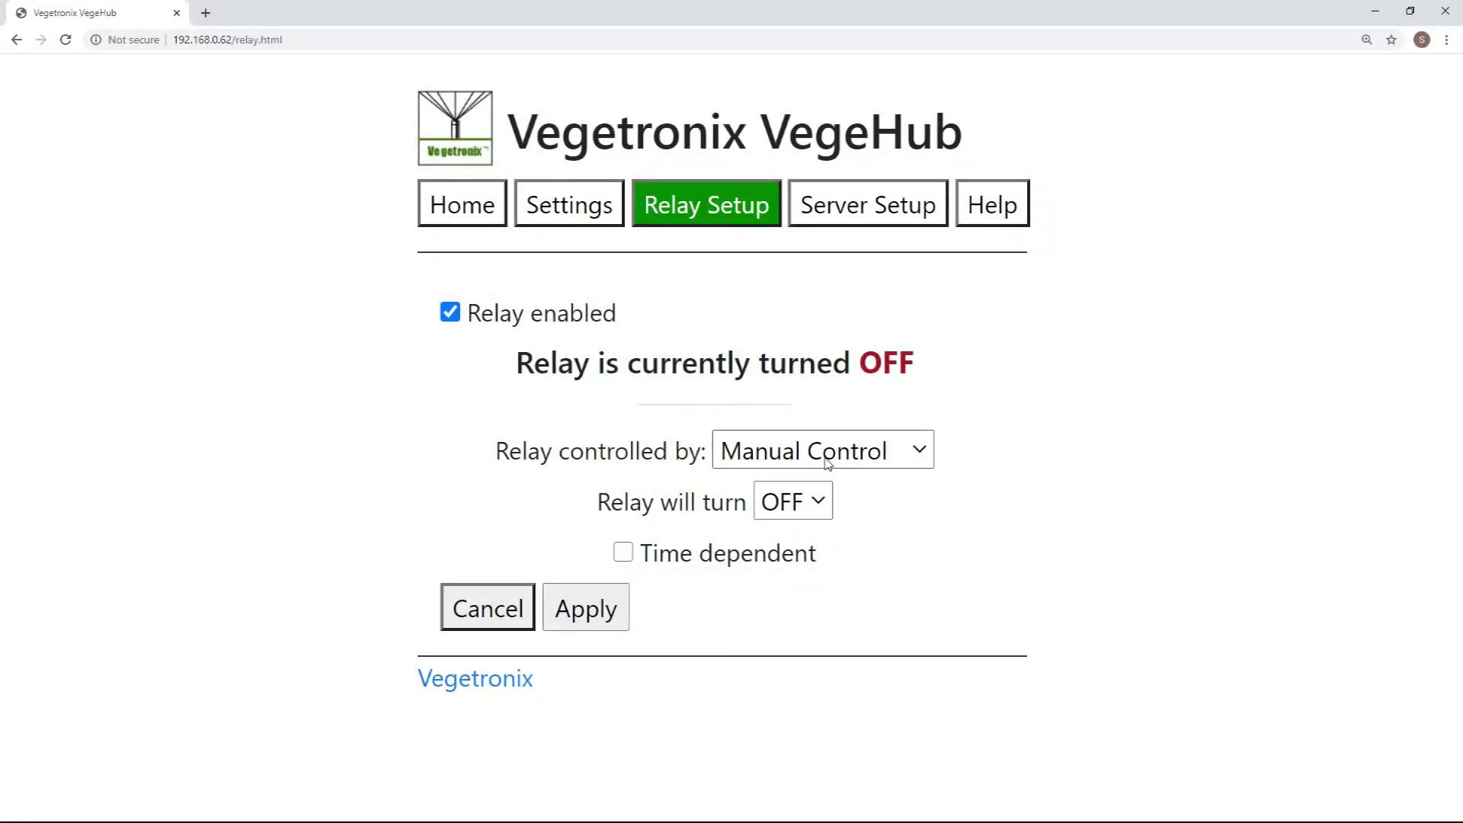
click(827, 463)
Set relay control to Web Condition, triggering when the retrieved value is greater than 2.4
click(822, 523)
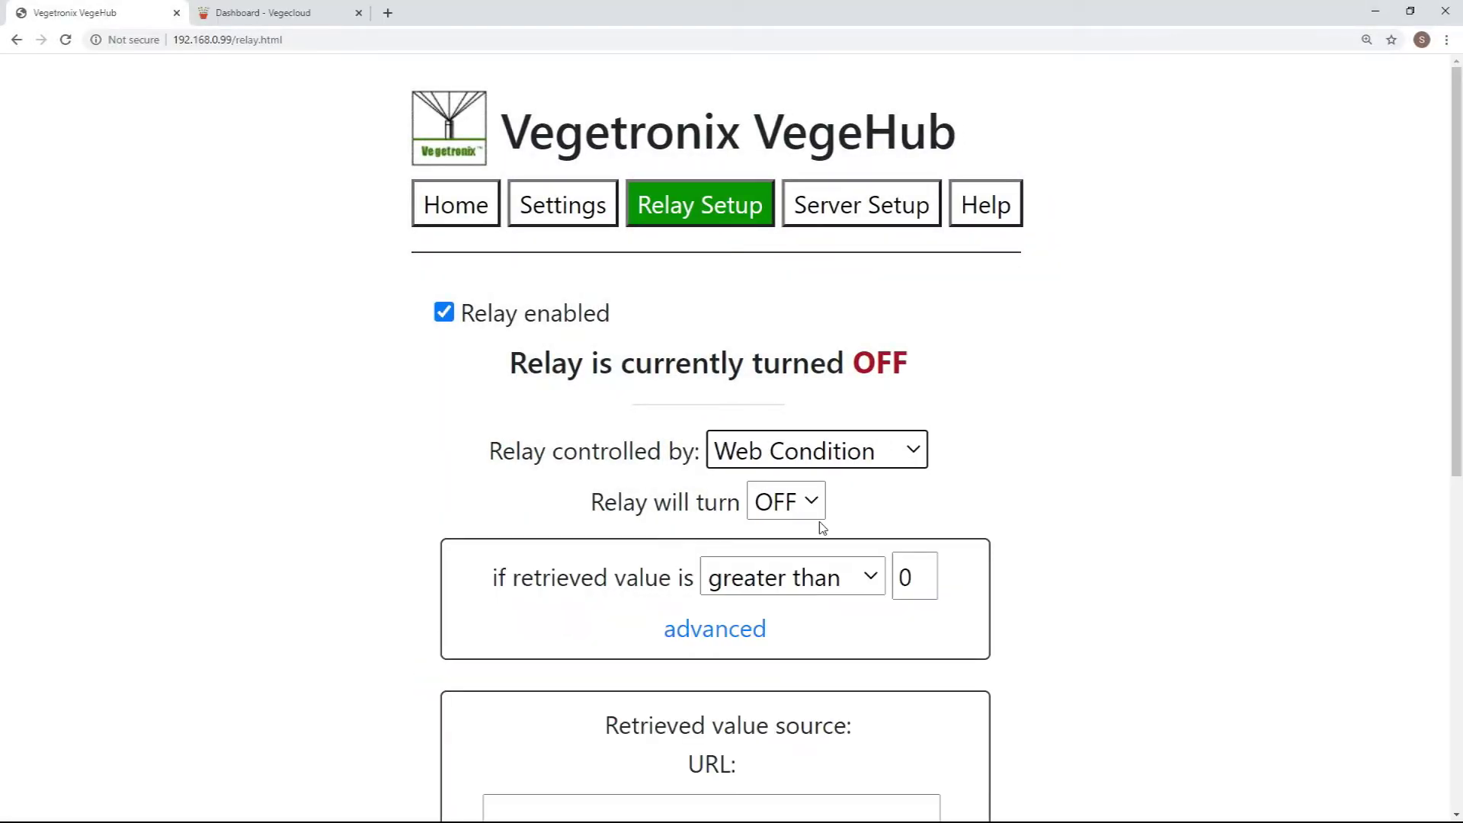
click(819, 580)
click(771, 750)
scroll(766, 750, down, 6)
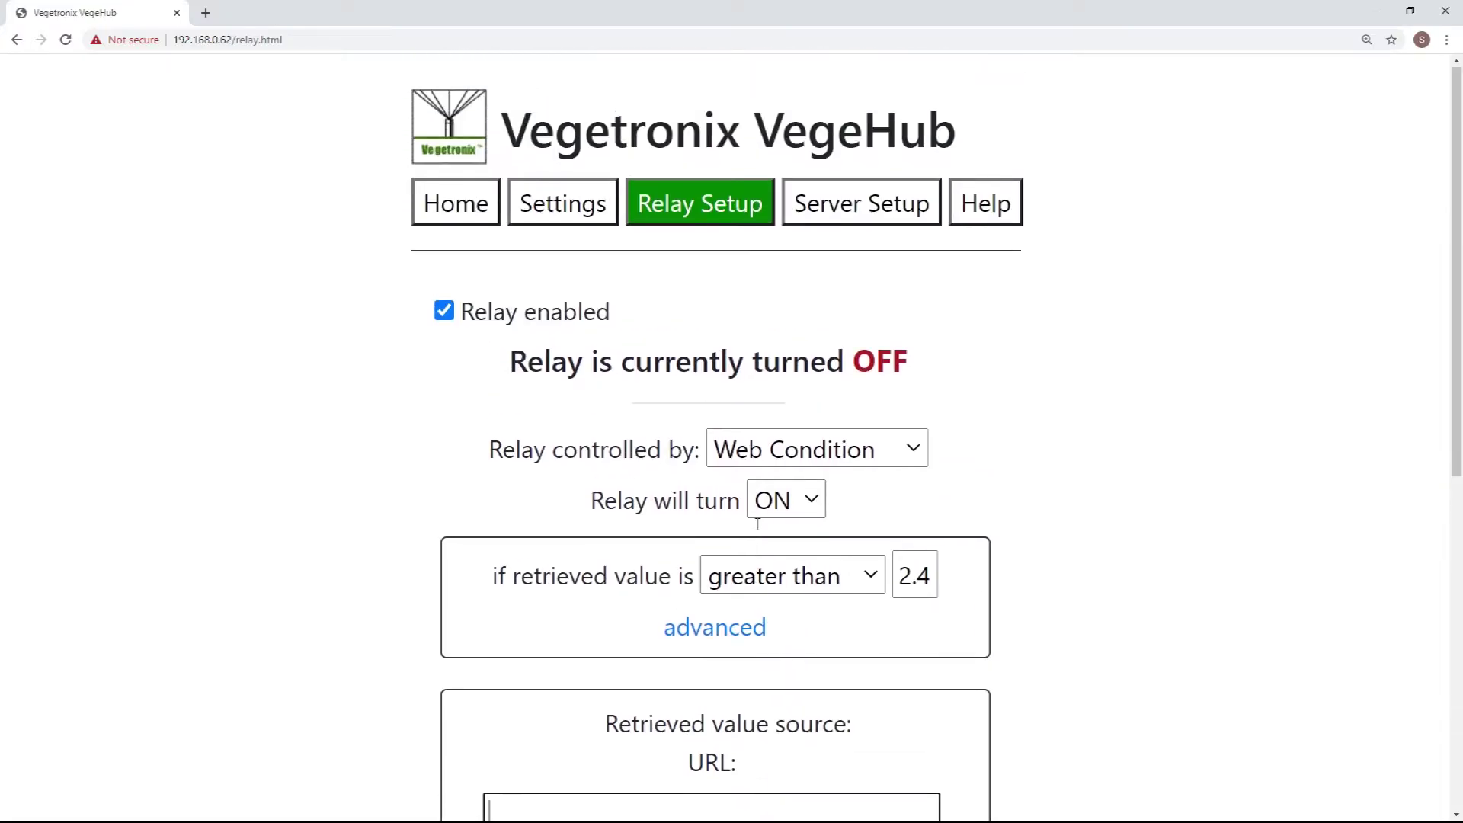
click(753, 463)
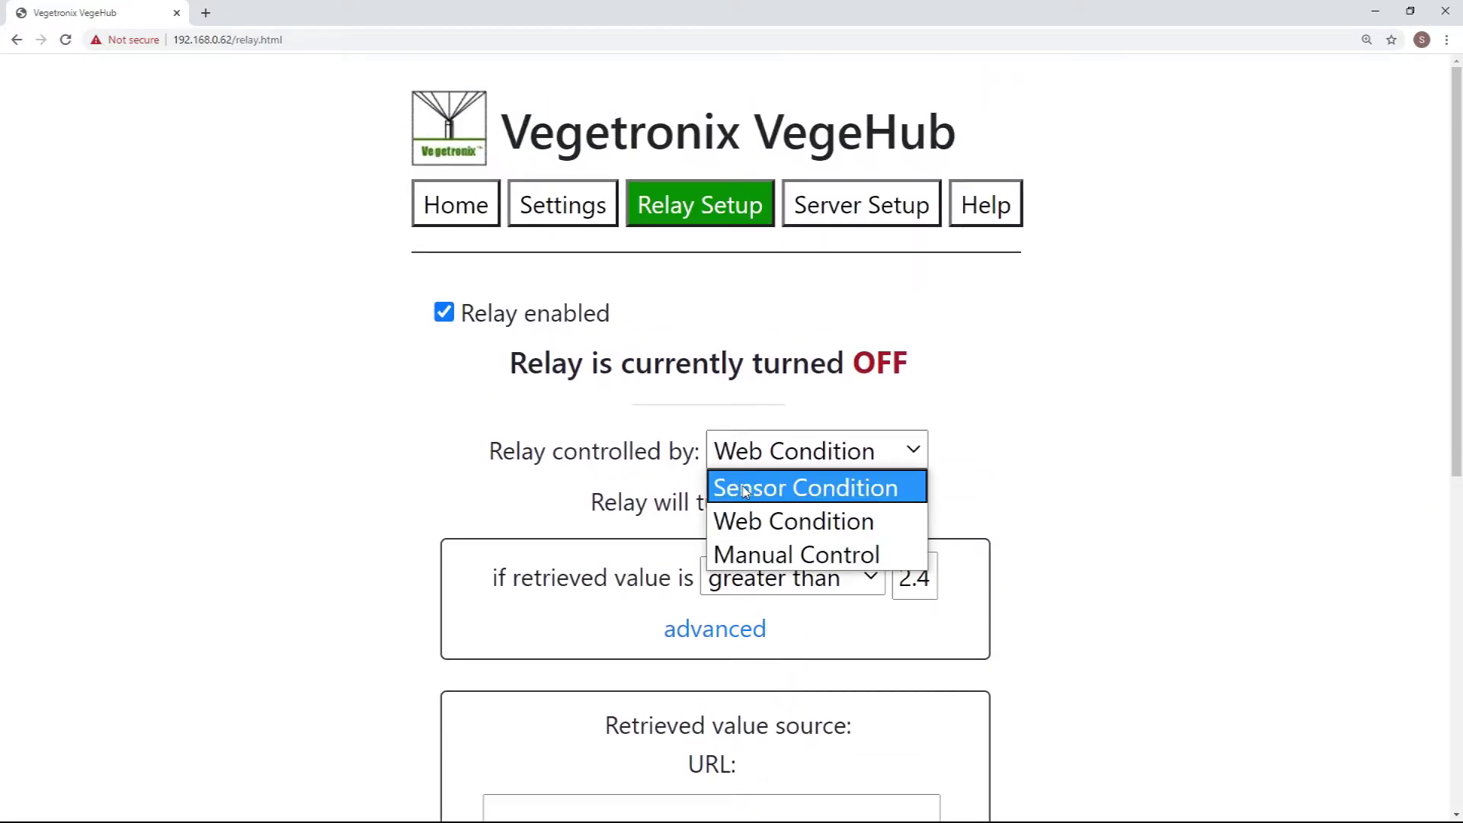
Drive the relay by a Sensor Condition on Channel 1 above 2.4 volts, discarding a trial Channel 2 AND condition
click(751, 485)
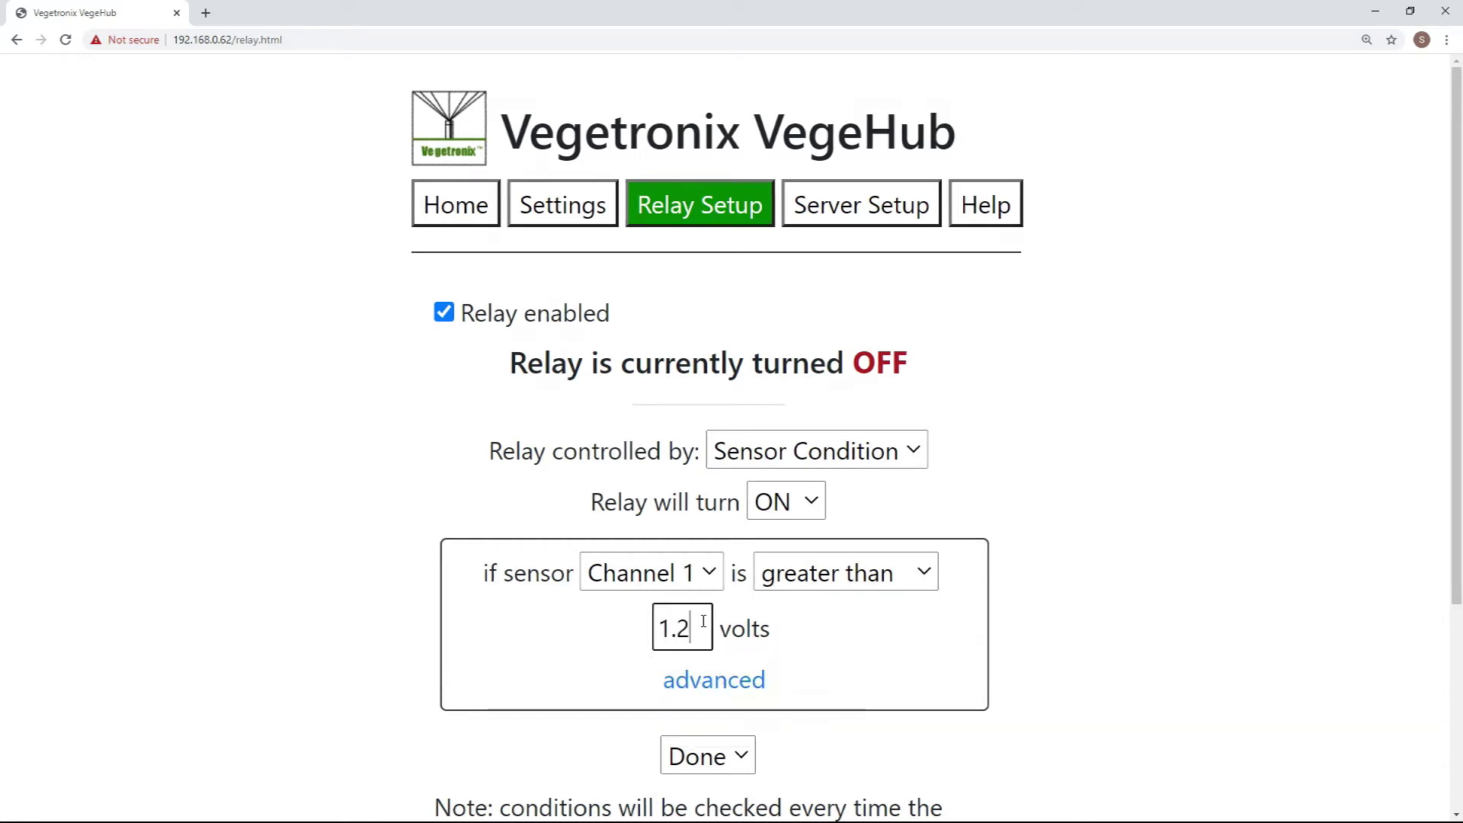
scroll(703, 621, down, 3)
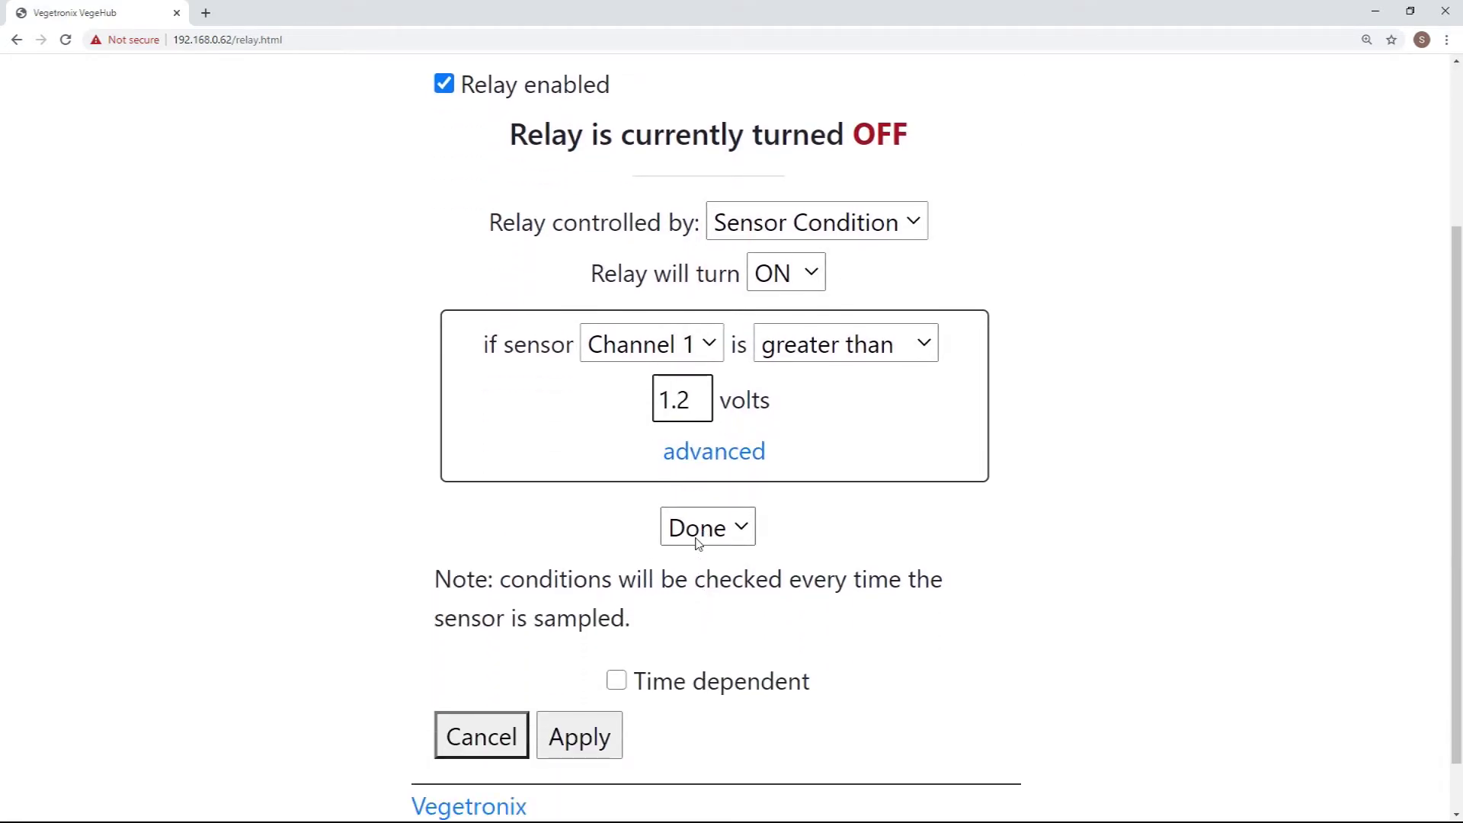
click(698, 599)
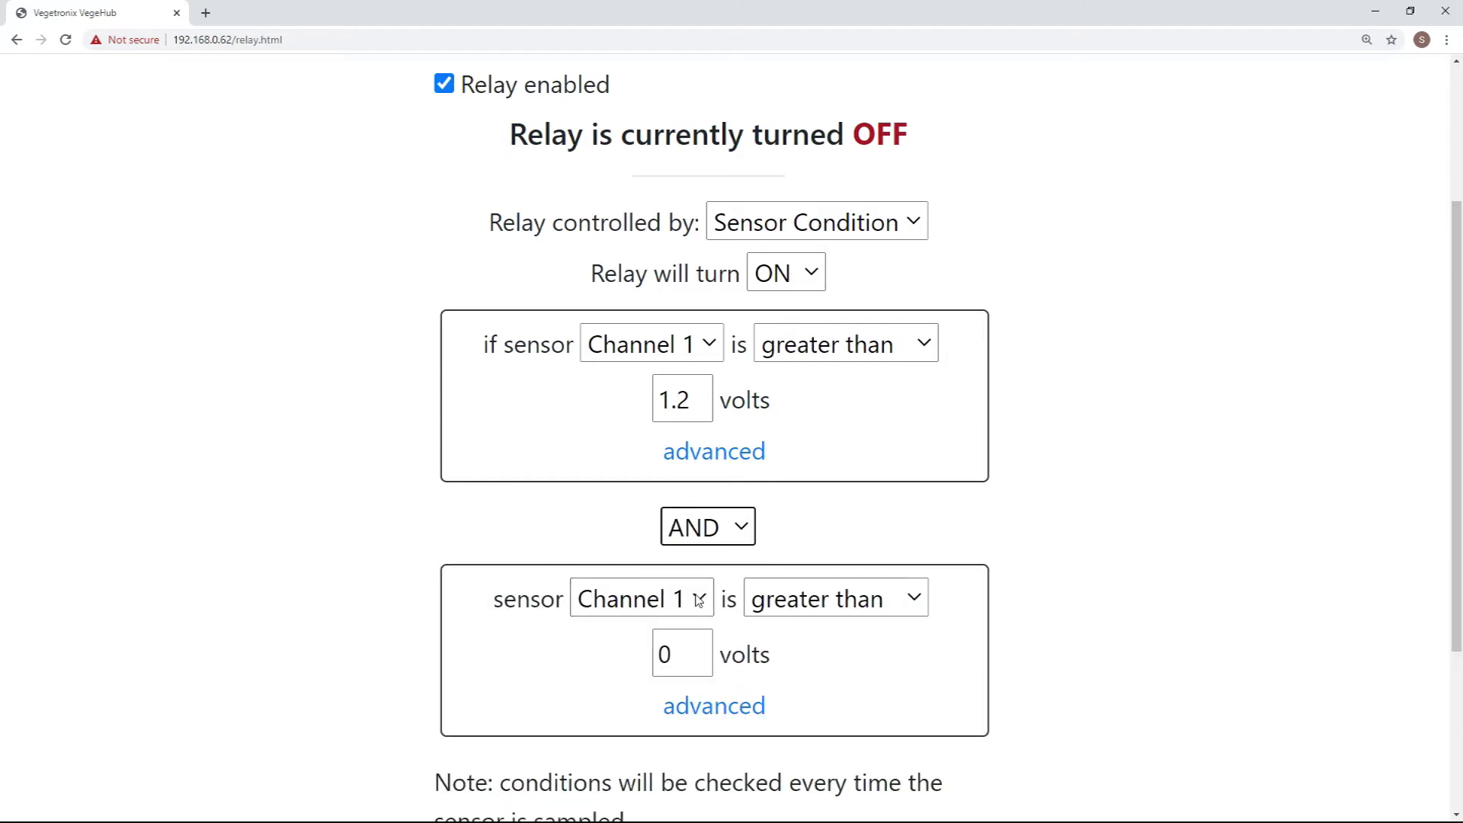
click(650, 600)
click(650, 673)
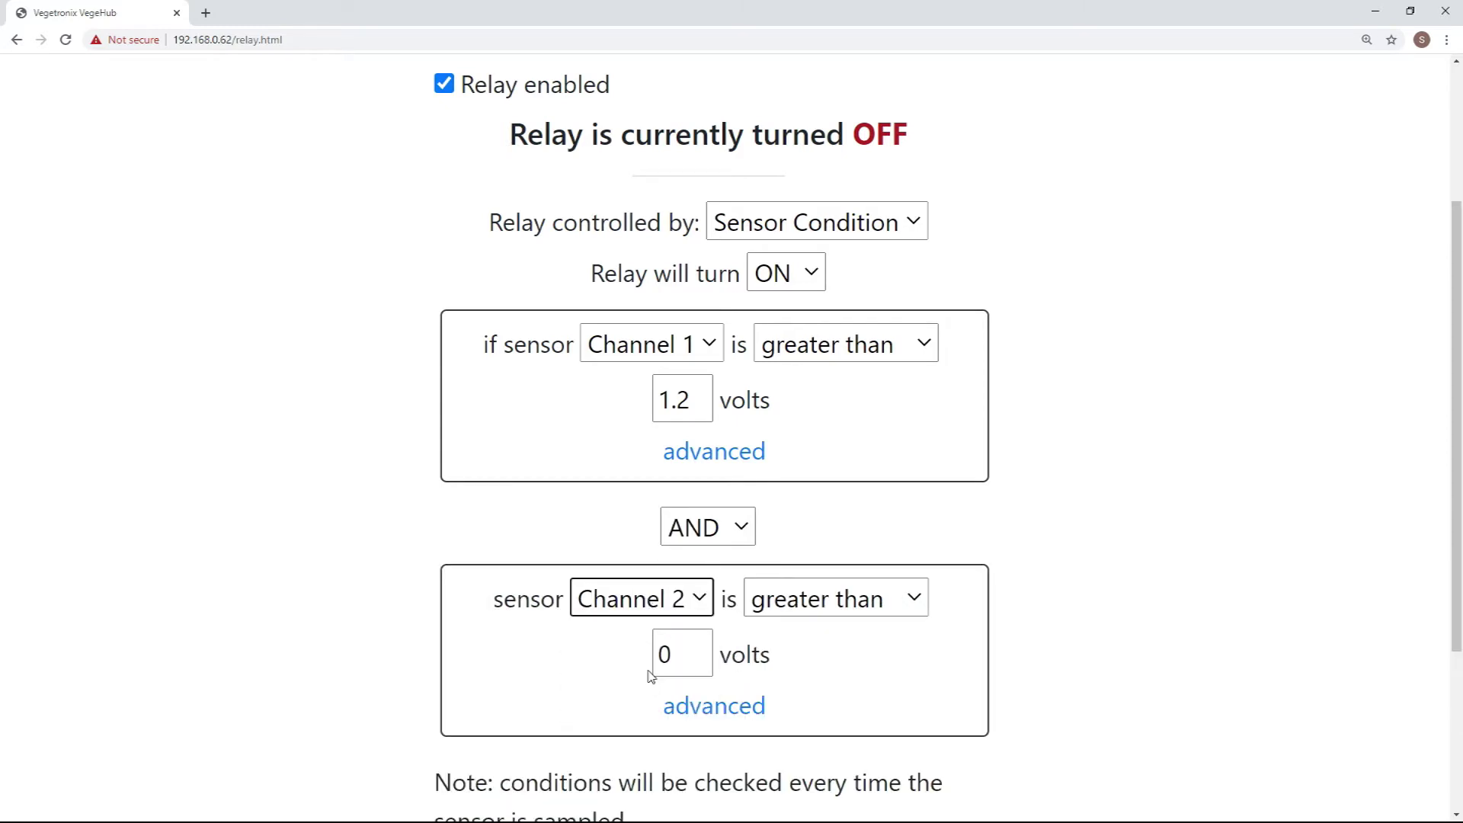
click(708, 577)
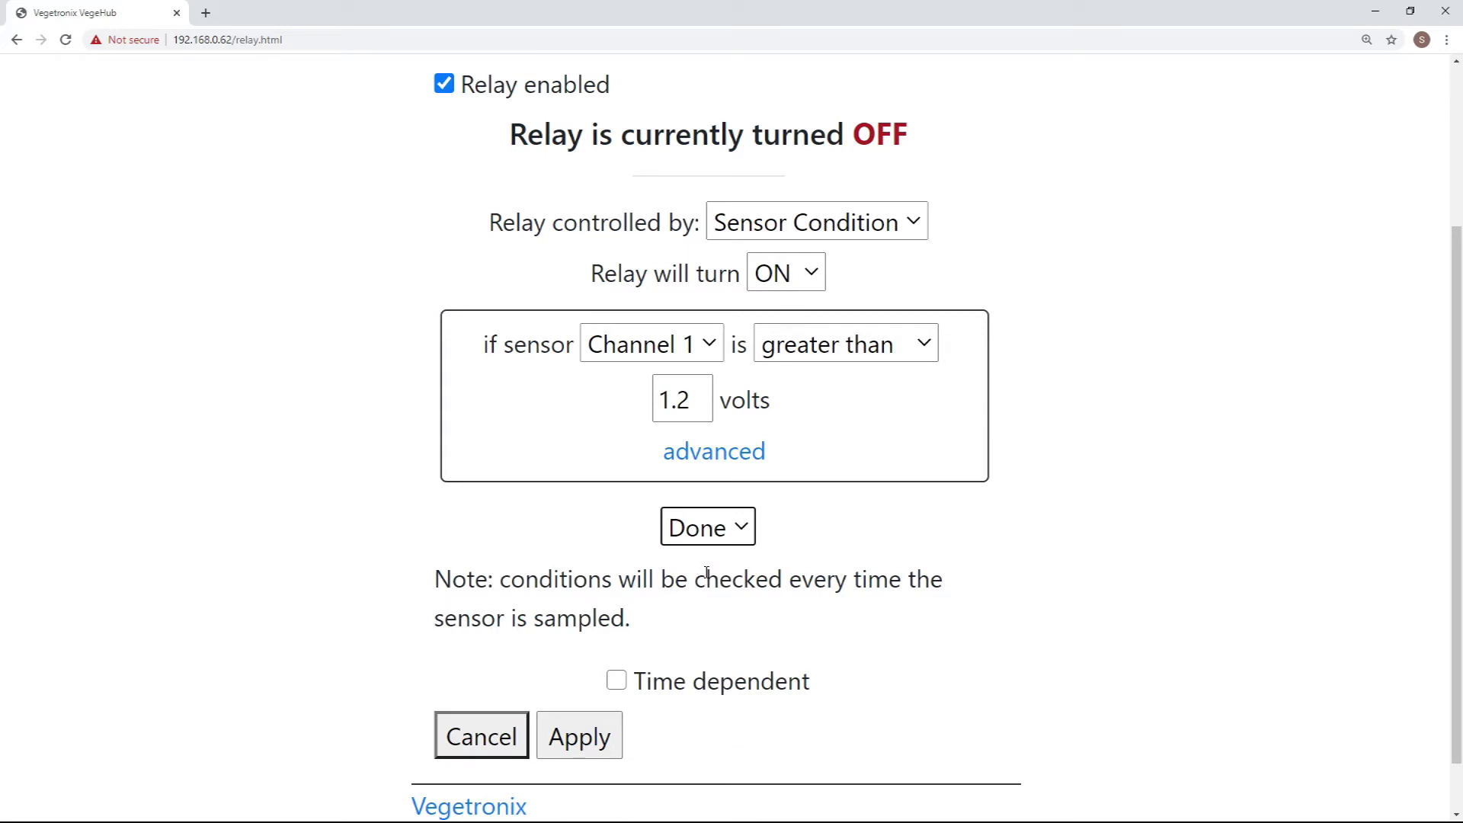
Make the rule time dependent, 06:00 AM to 11:06 AM, on selected days with all seven ticked
click(617, 682)
scroll(621, 674, down, 3)
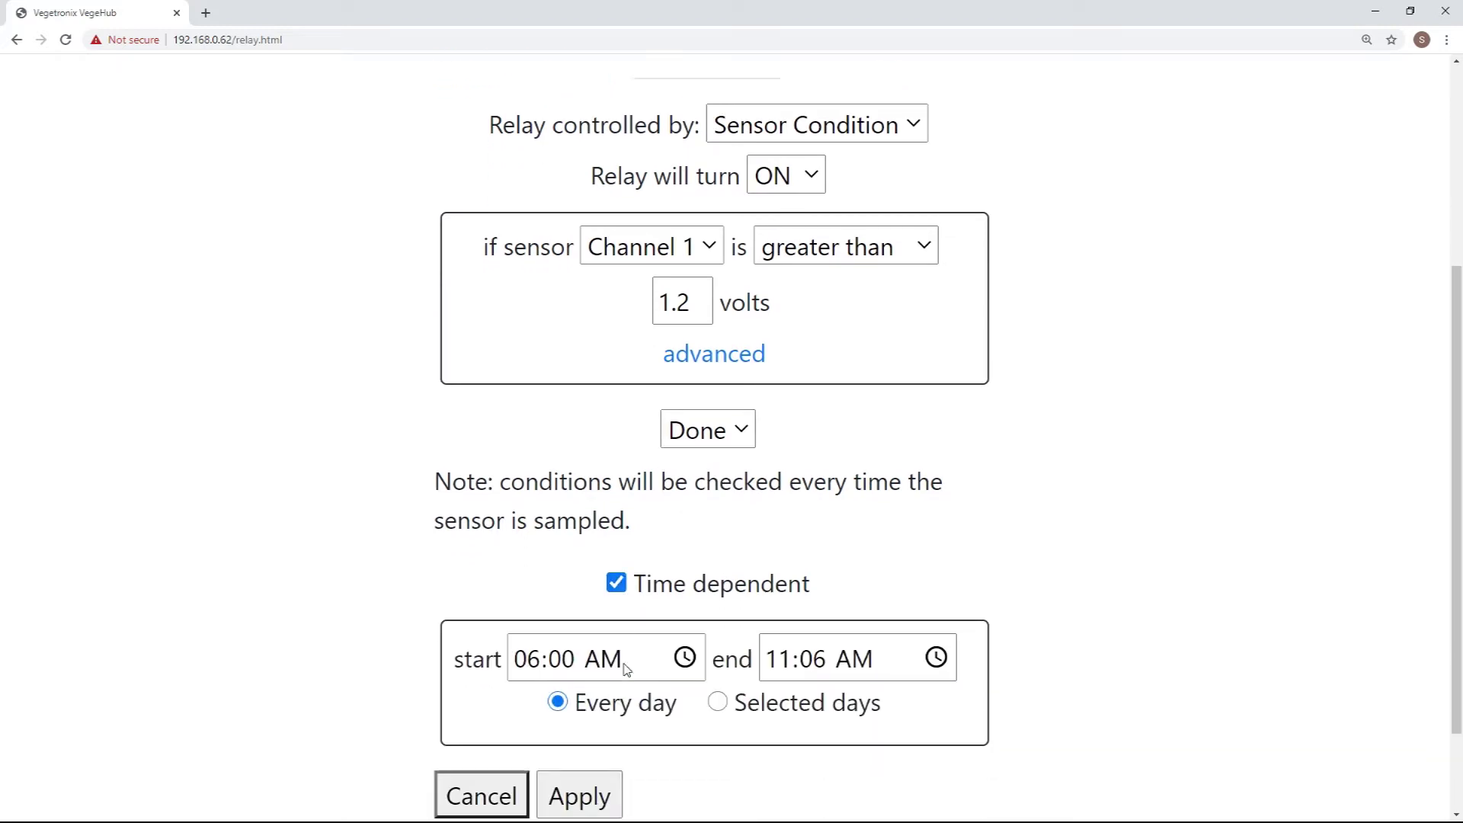
click(718, 581)
scroll(708, 594, down, 2)
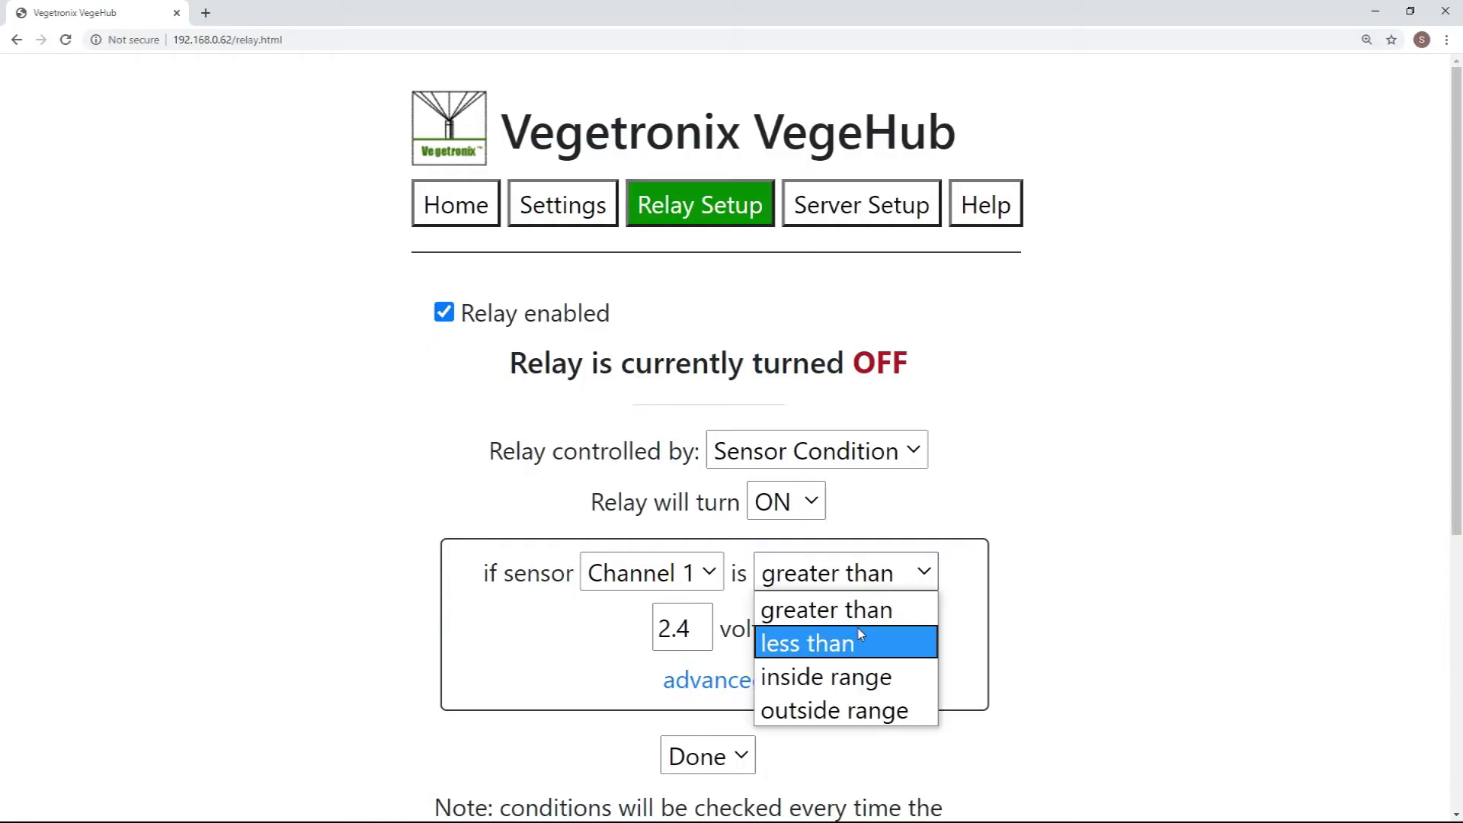
Change the condition to Channel 1 less than 1.5 volts
click(858, 634)
click(691, 628)
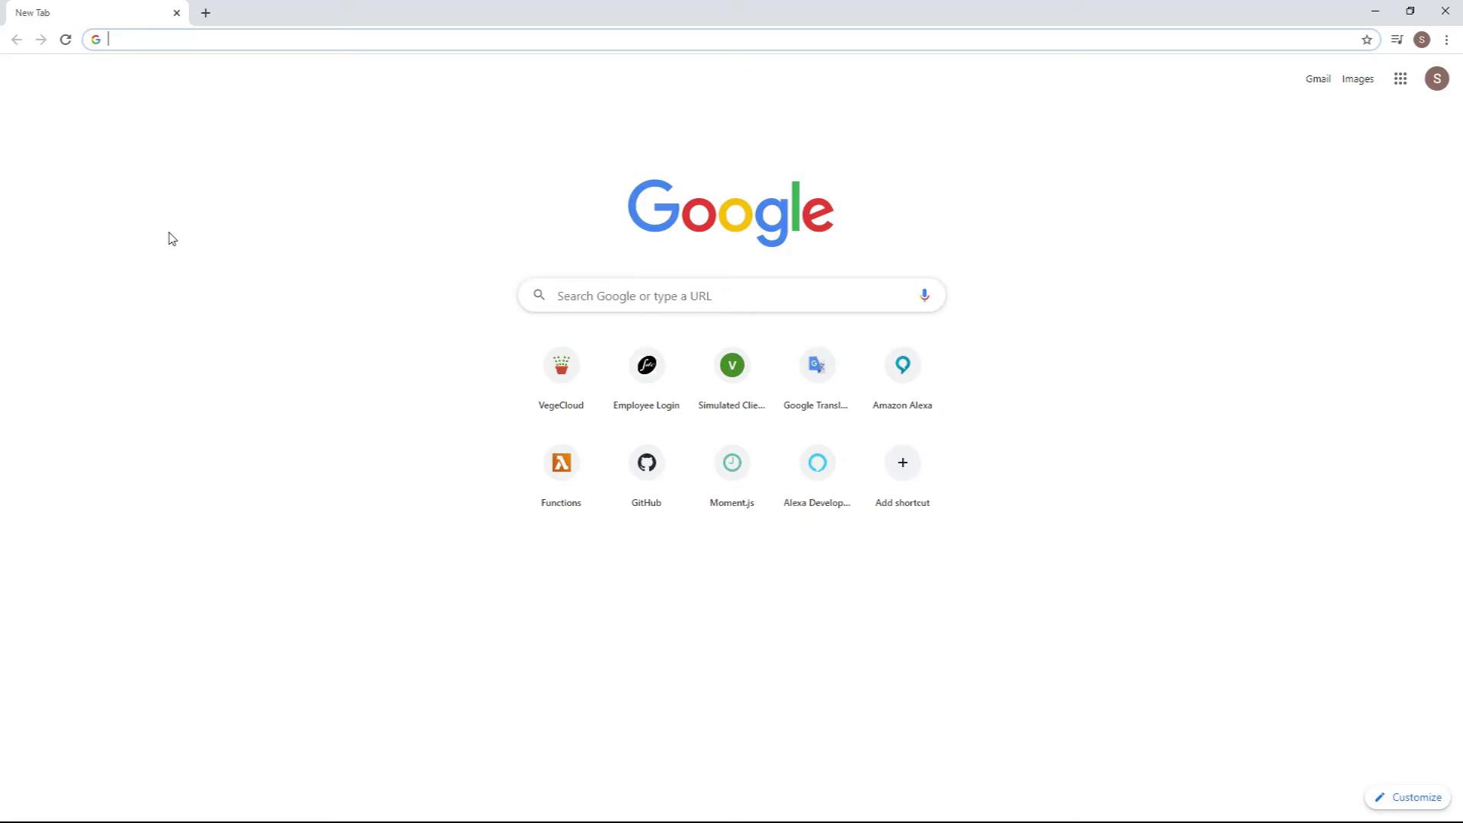
Go to vegecloud.com, log in, and show the Schedule Overrides list
text(vege)
key(Return)
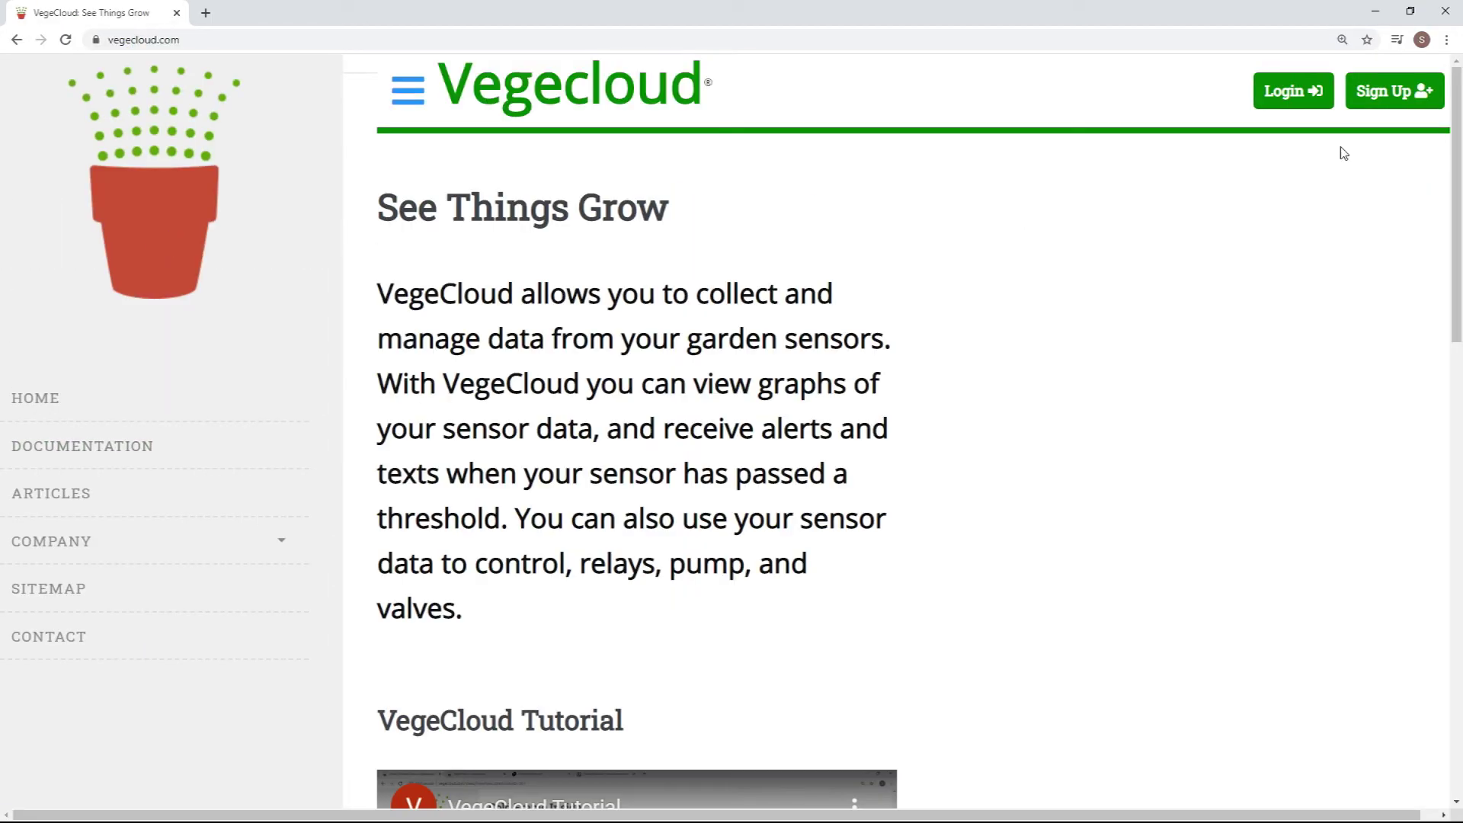
click(1307, 93)
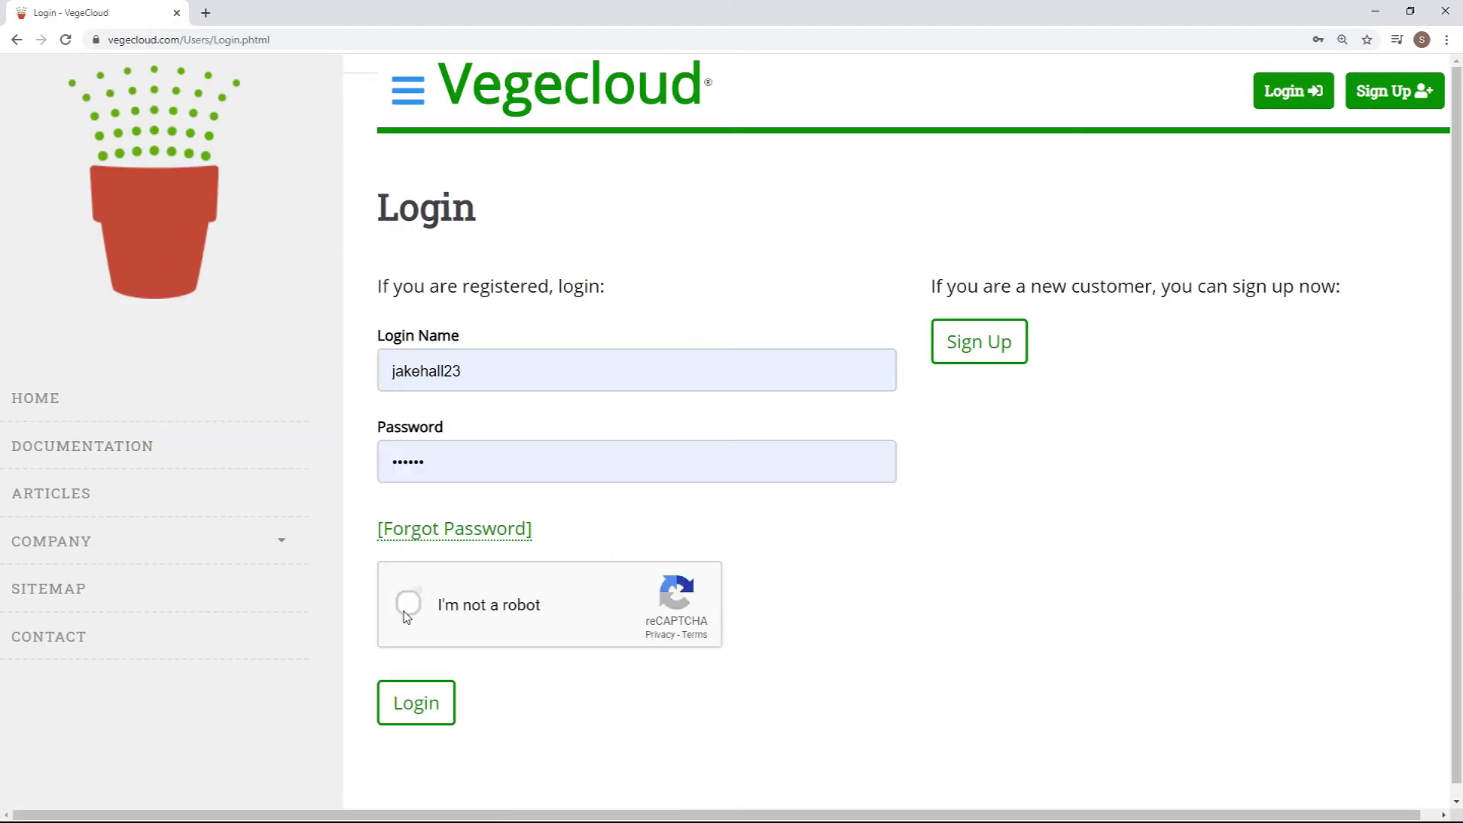
click(406, 701)
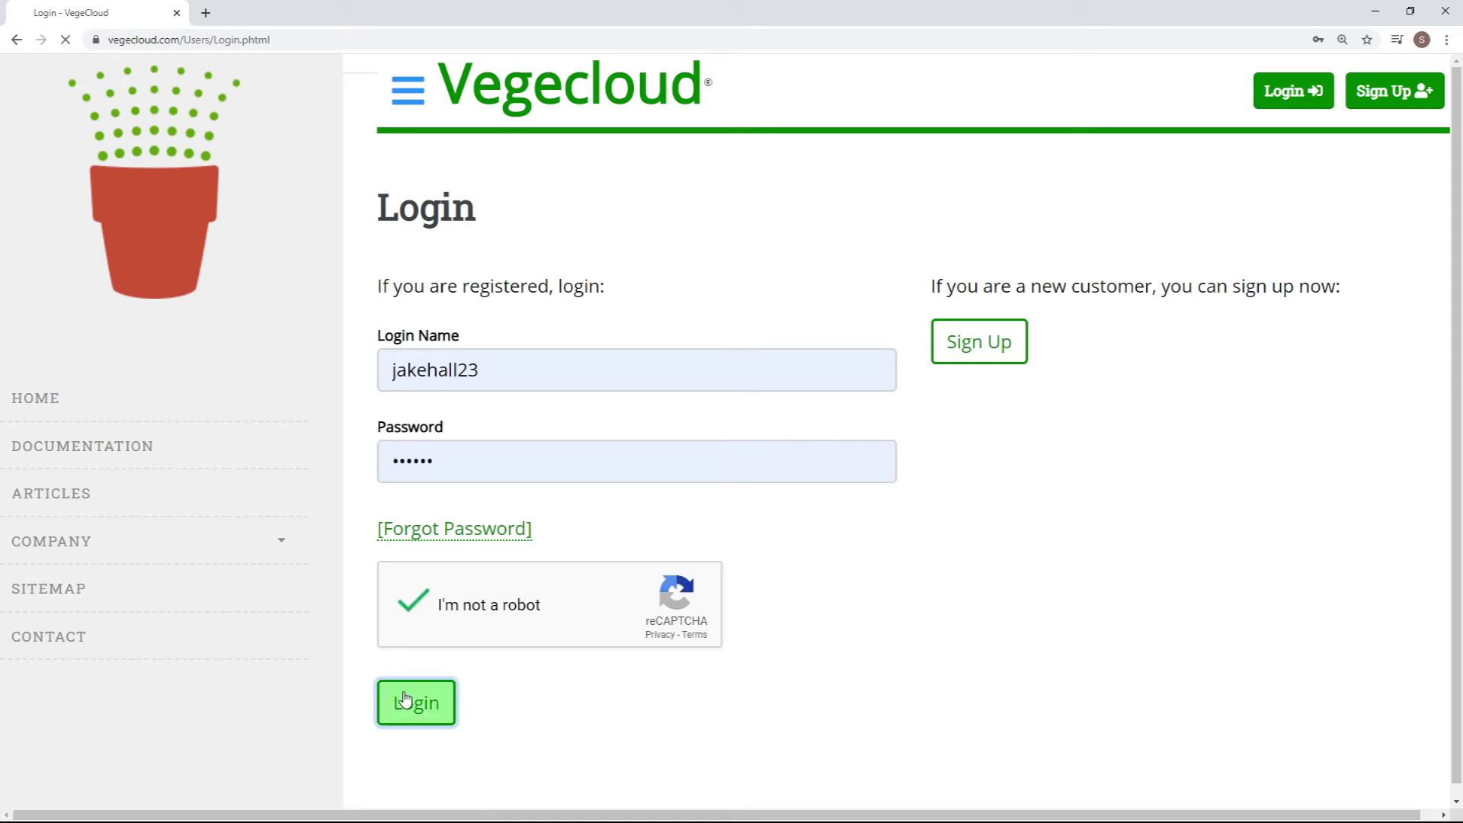
click(441, 676)
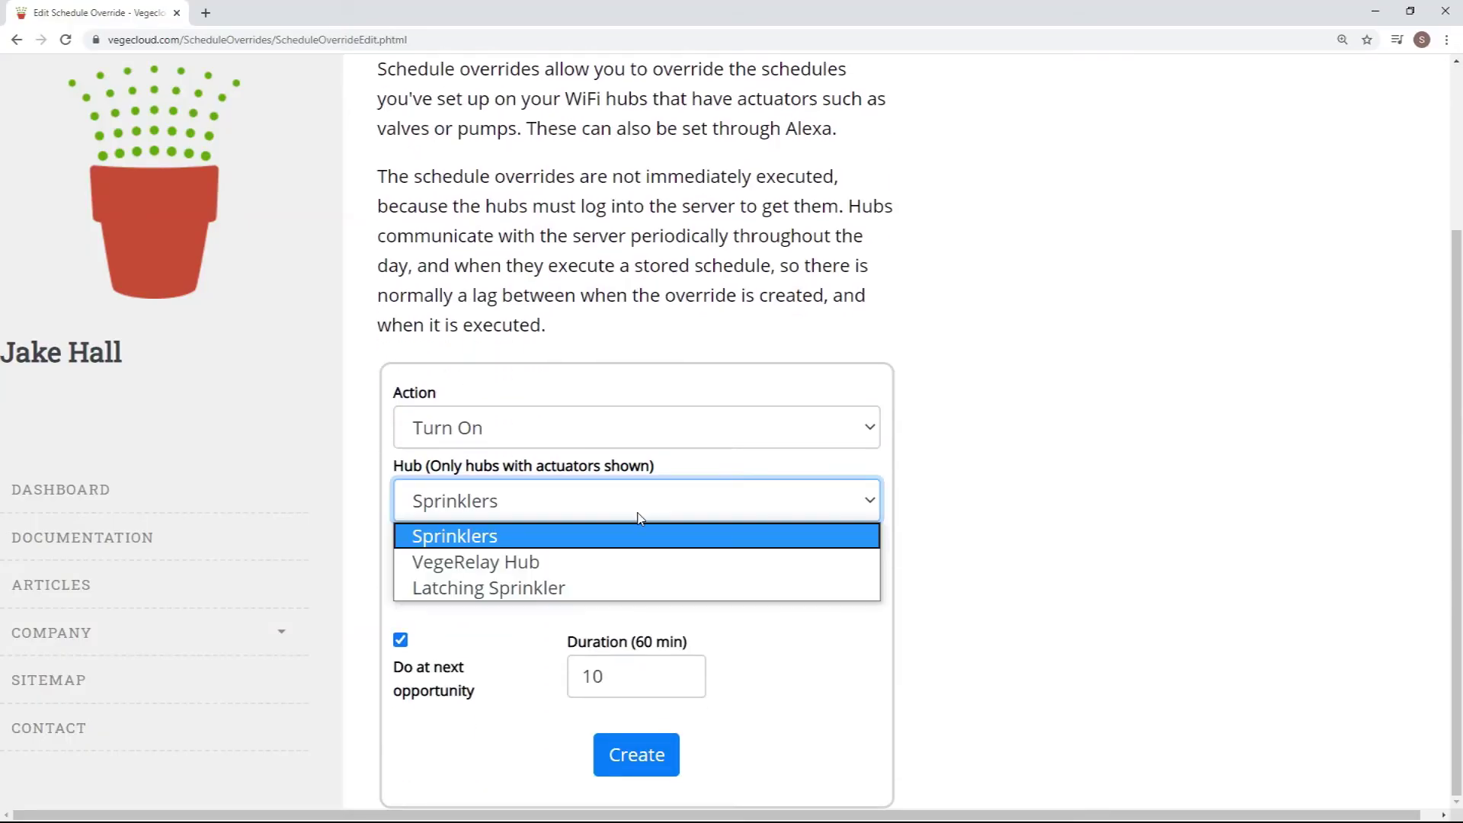
Target VegeRelay Hub and try a specific start time of 10:28 PM
click(631, 568)
click(400, 640)
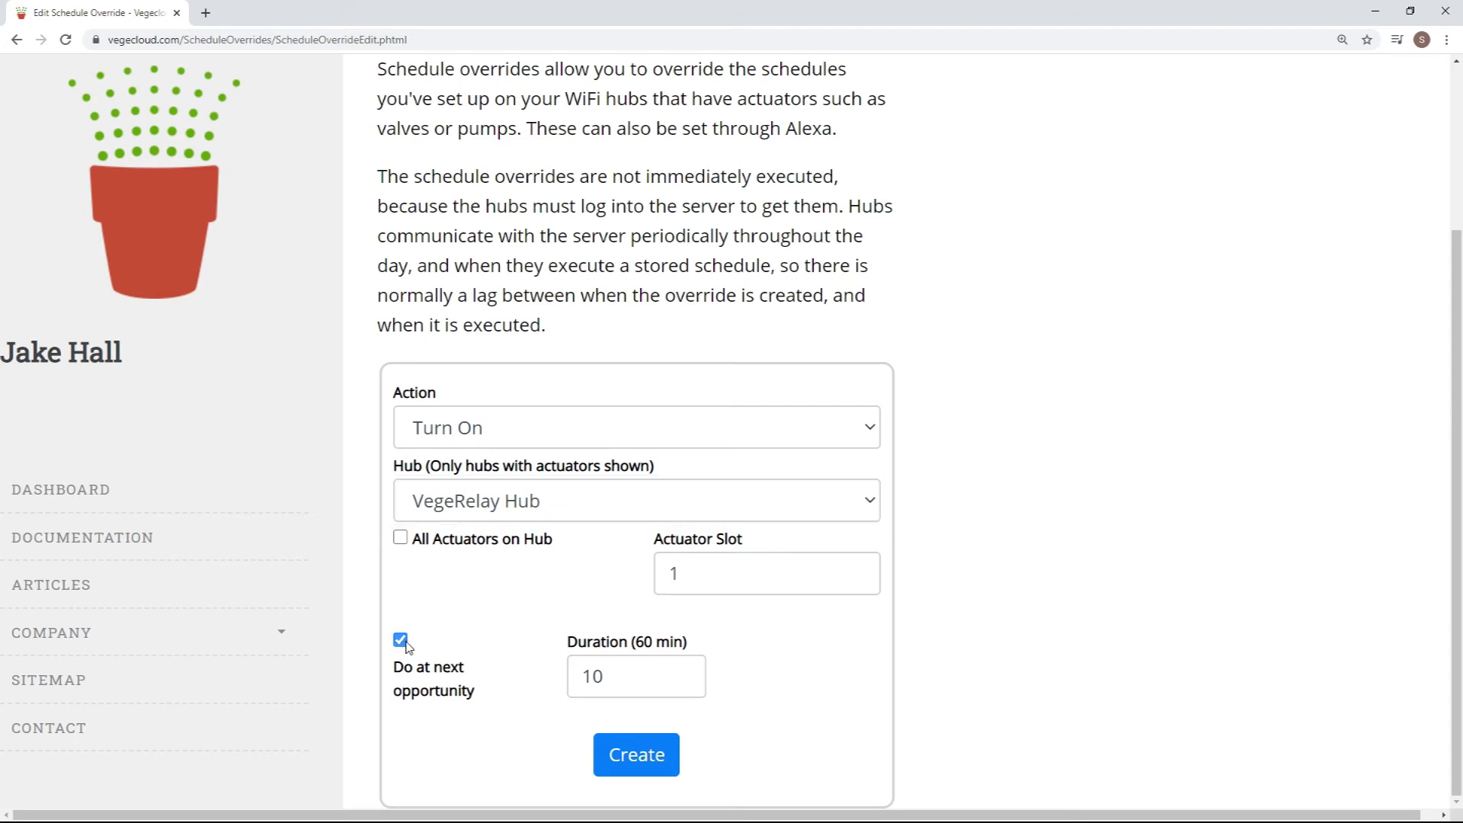
click(595, 675)
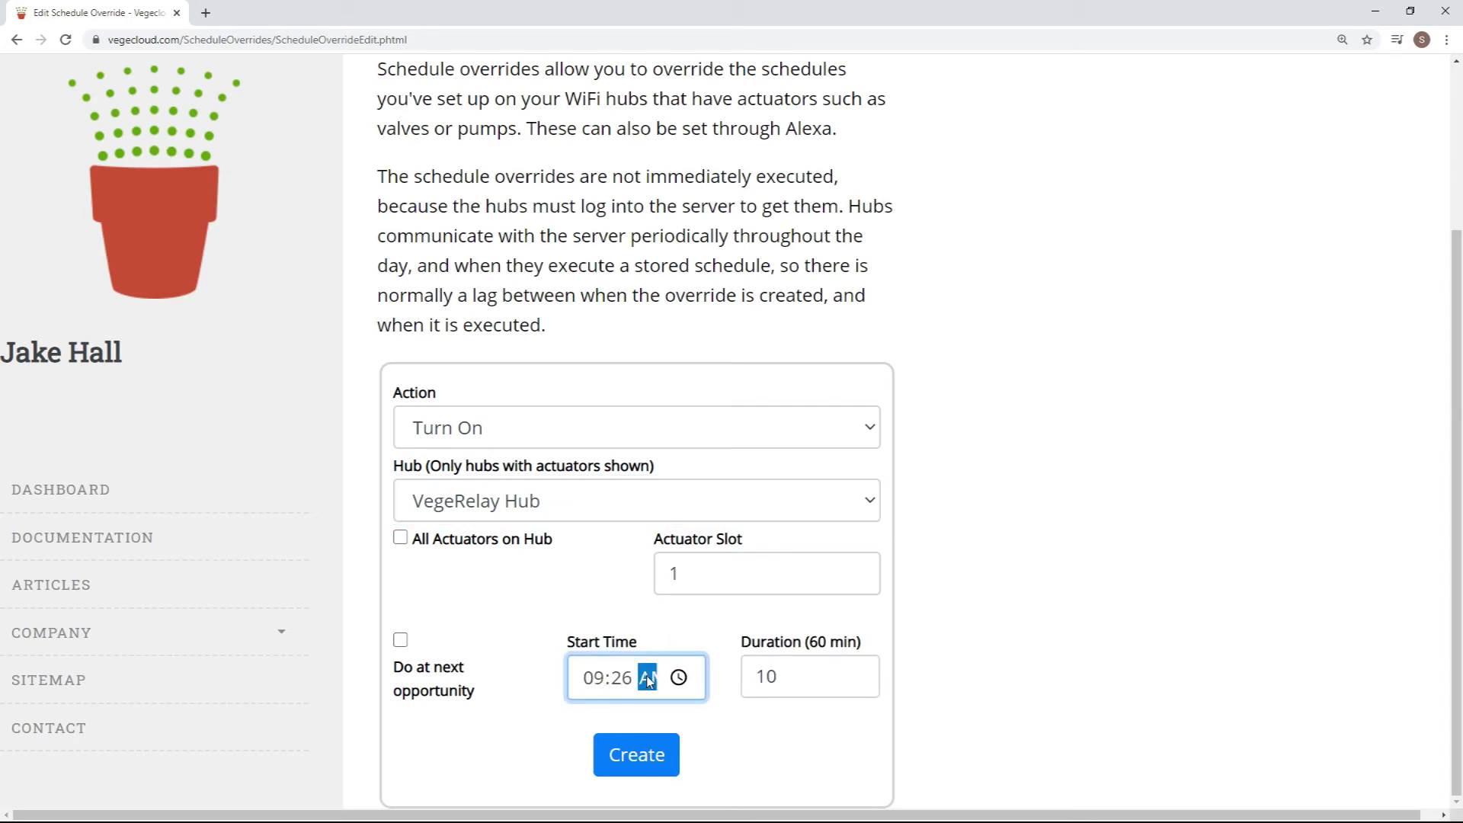
click(678, 678)
click(613, 436)
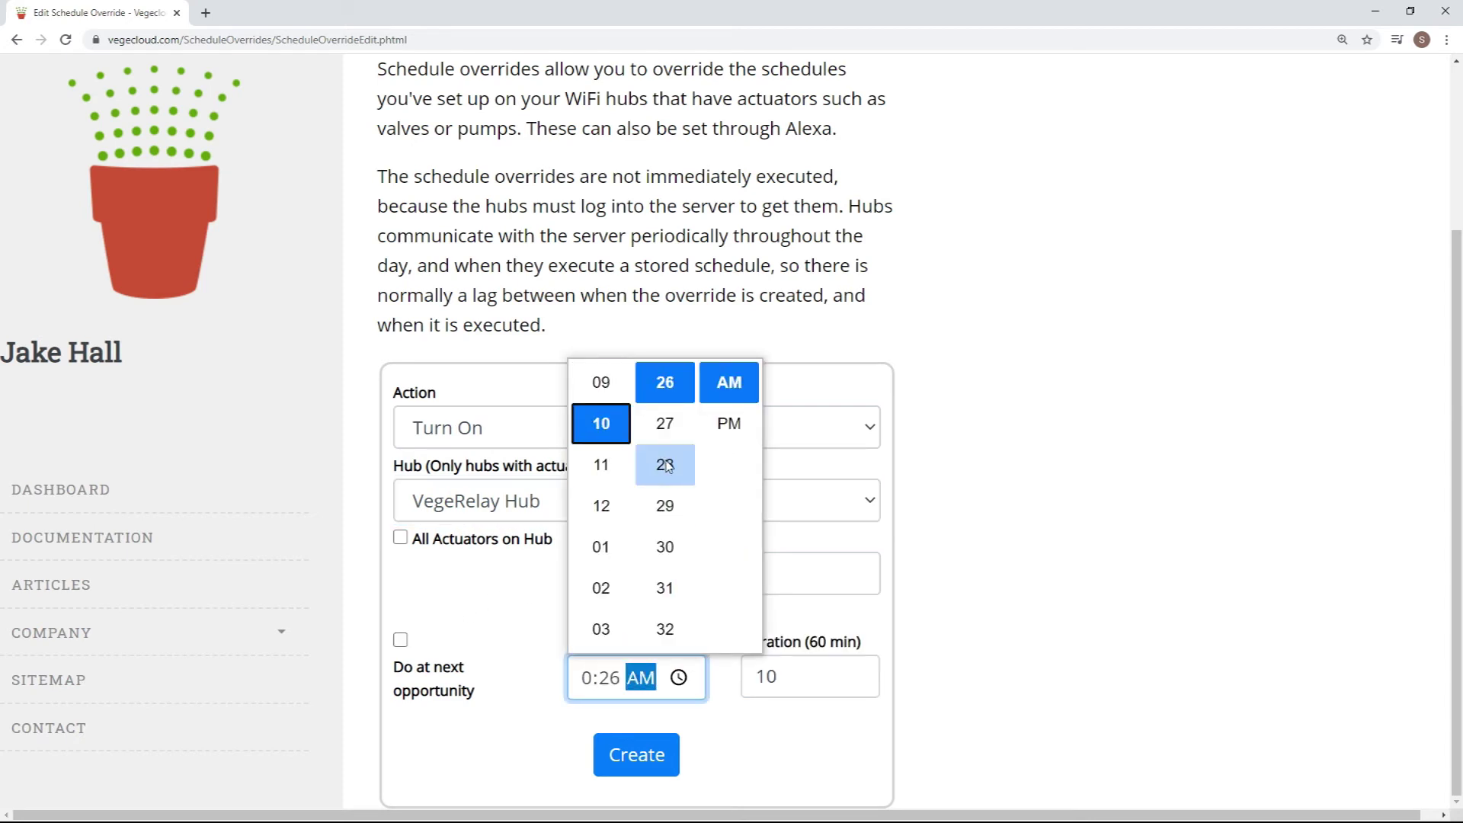
click(674, 483)
click(733, 432)
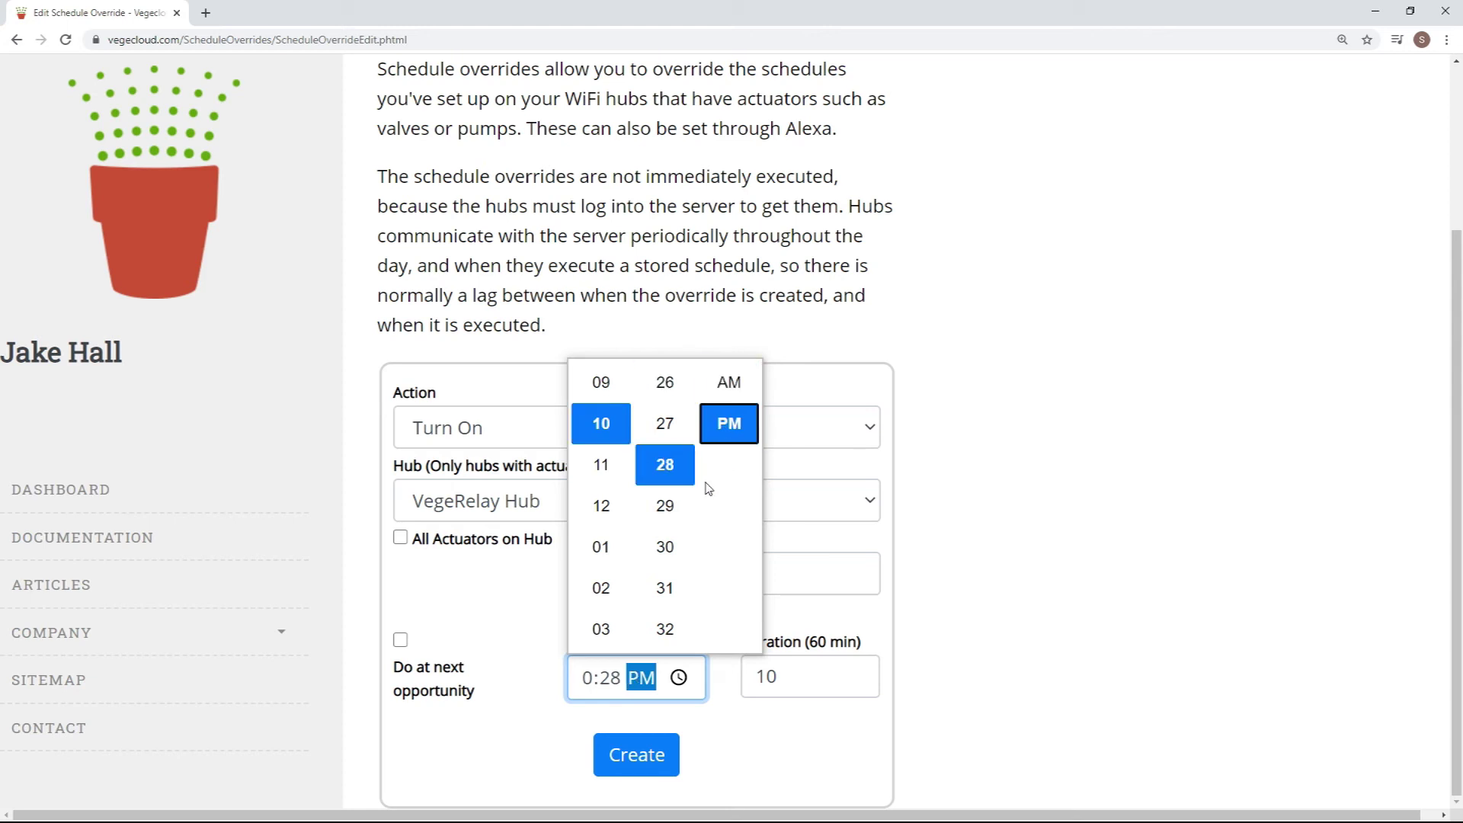
Revert to Do at next opportunity and create the 45-minute Turn On override
click(531, 711)
click(401, 641)
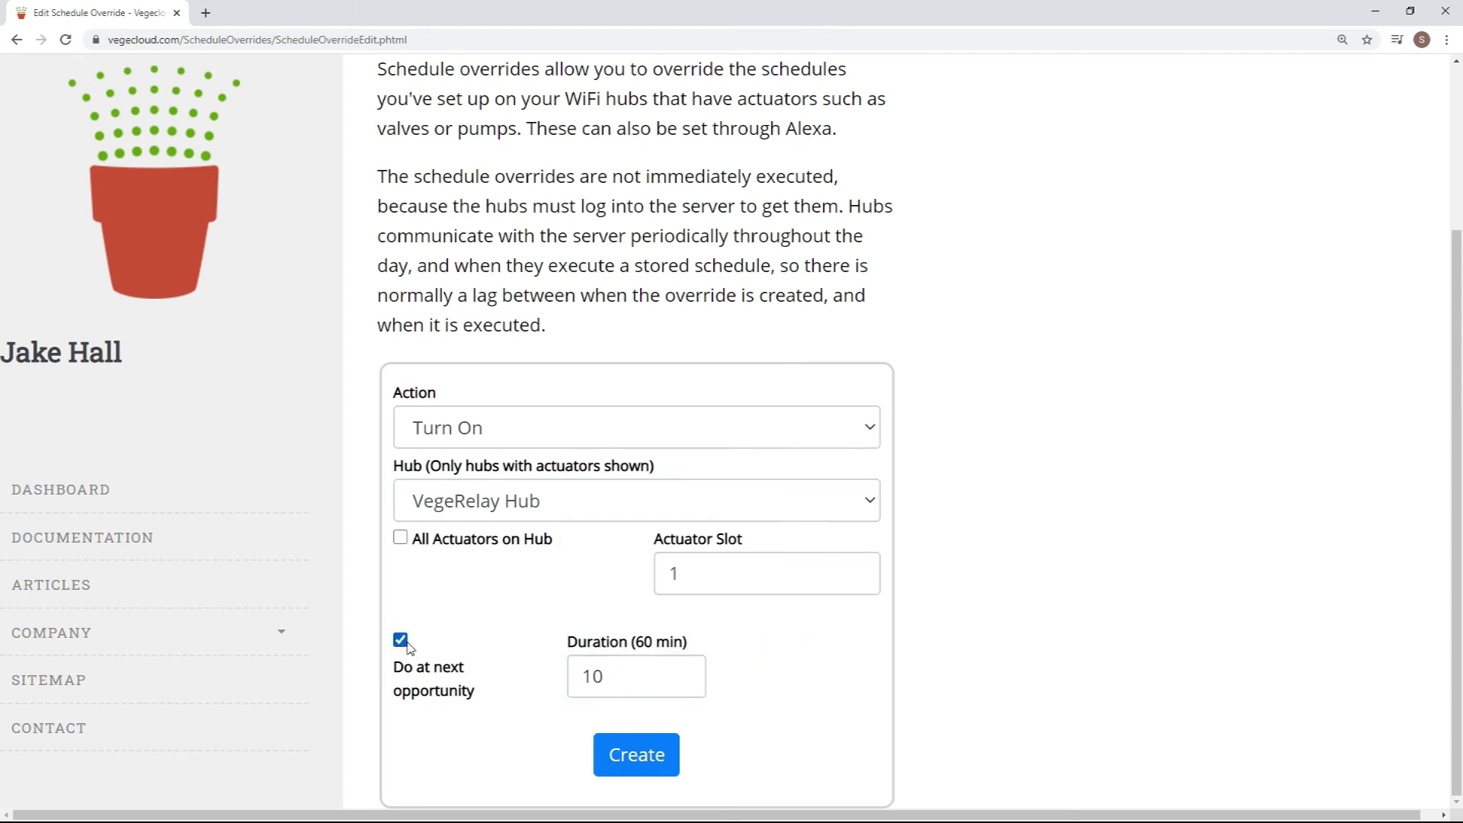
click(617, 758)
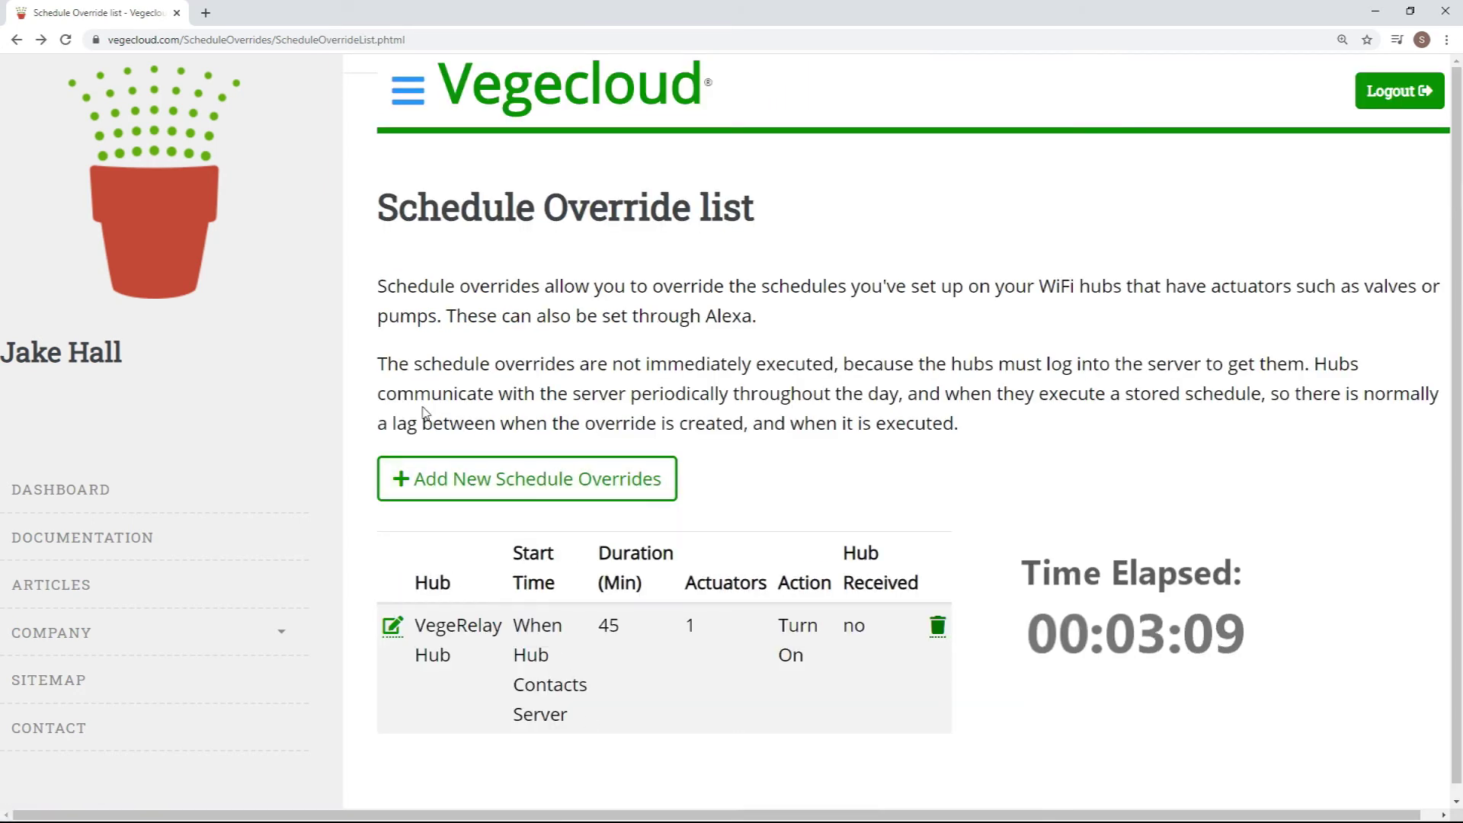
Highlight the note that overrides aren't immediate and the Hub Received 'no' status
drag(379, 365, 845, 371)
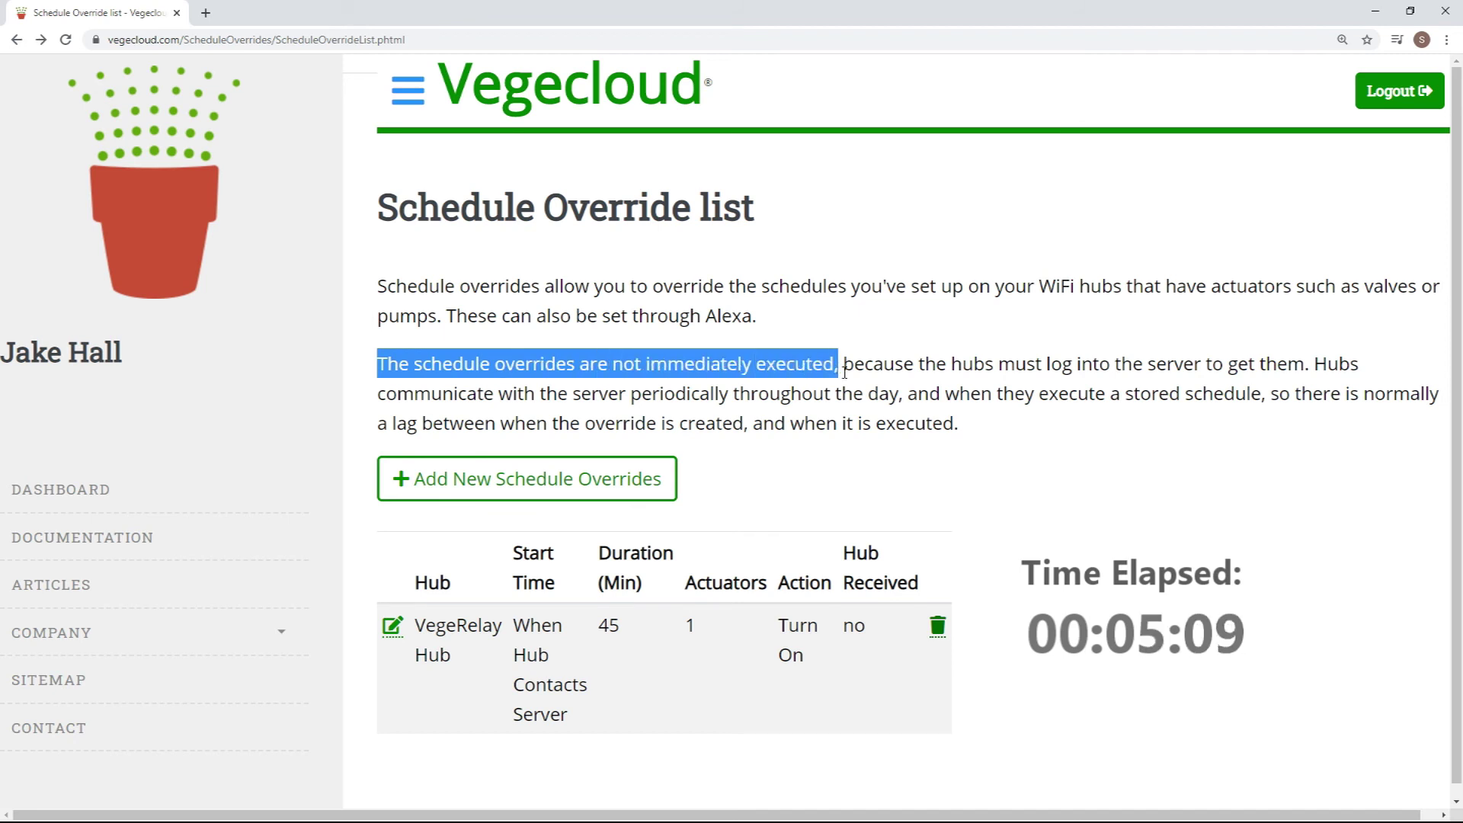
click(872, 627)
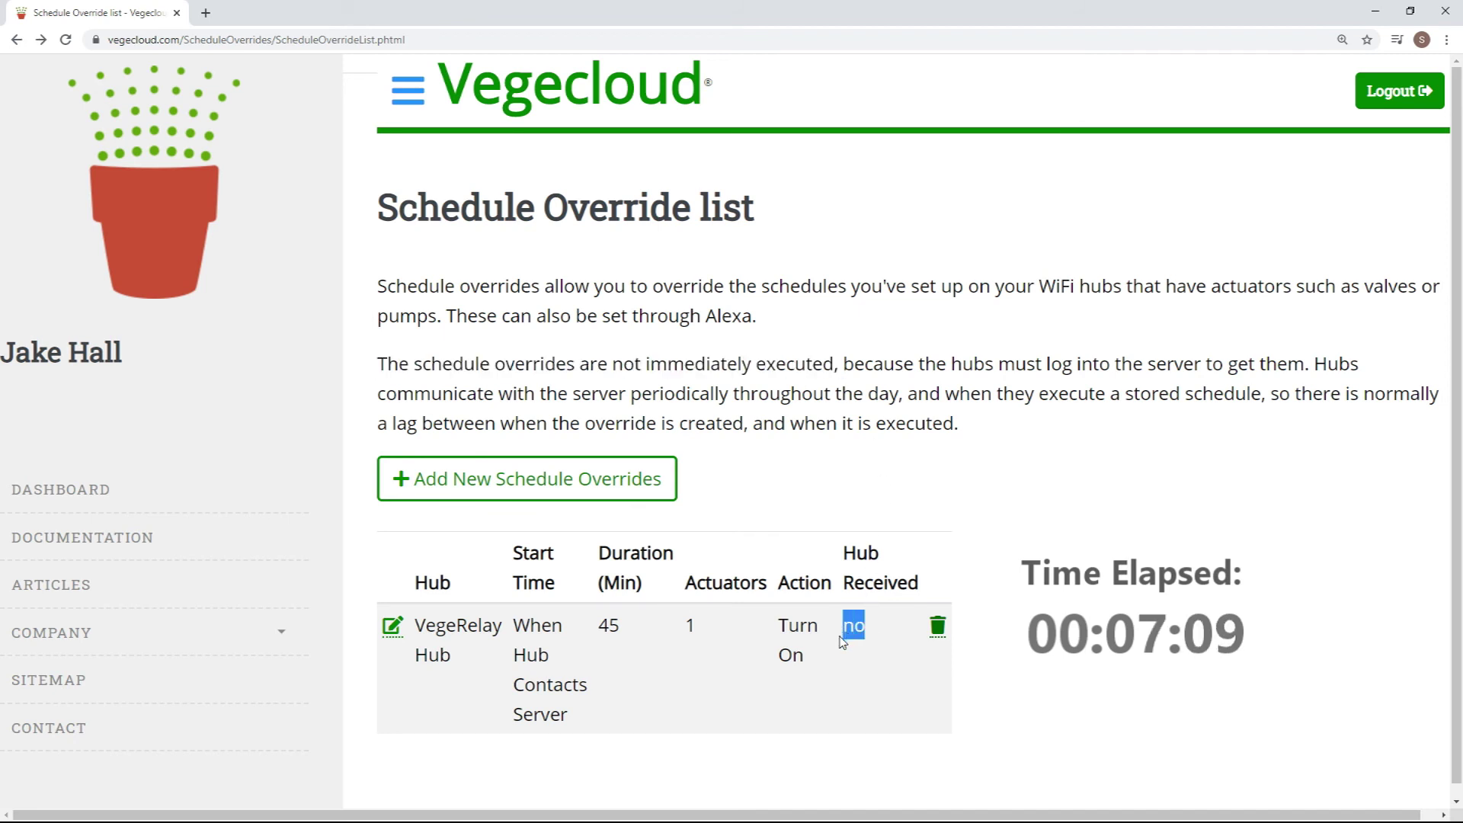
click(849, 665)
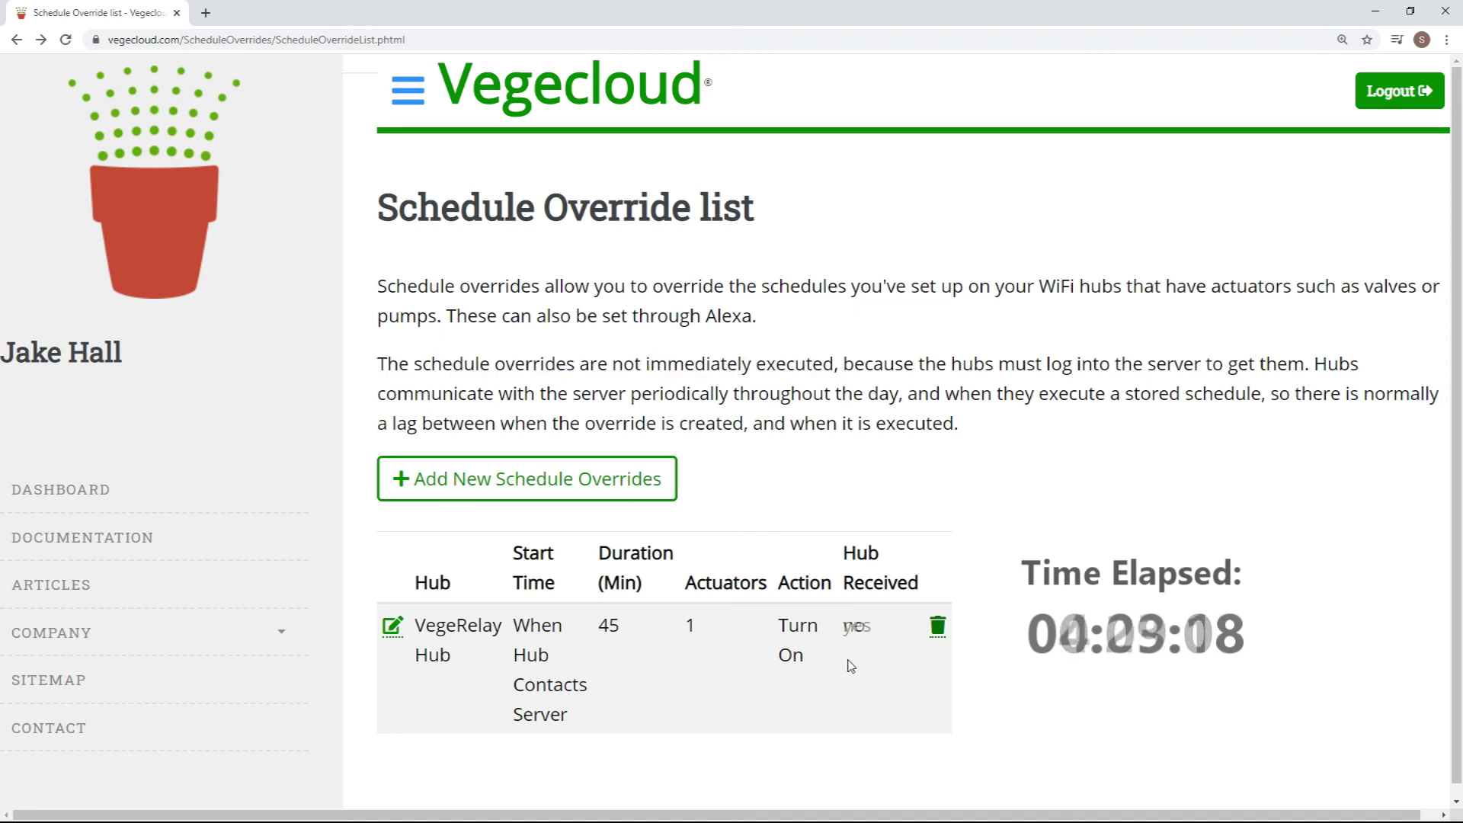